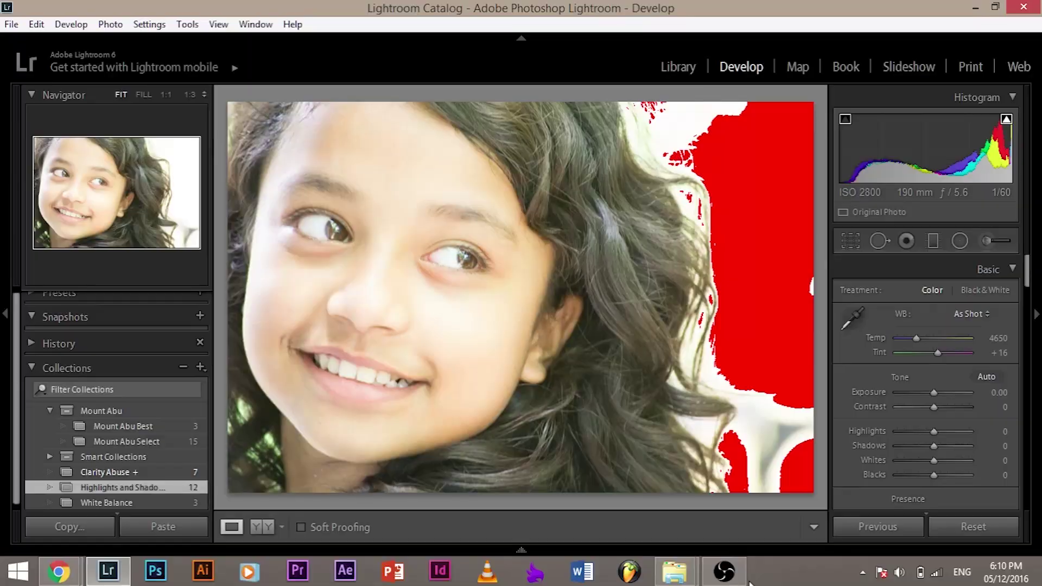
Step: Lower the girl's portrait Blacks to -66 to show shadow clipping
{"action": "left_click_drag", "start_coordinate": [933, 475], "coordinate": [907, 476]}
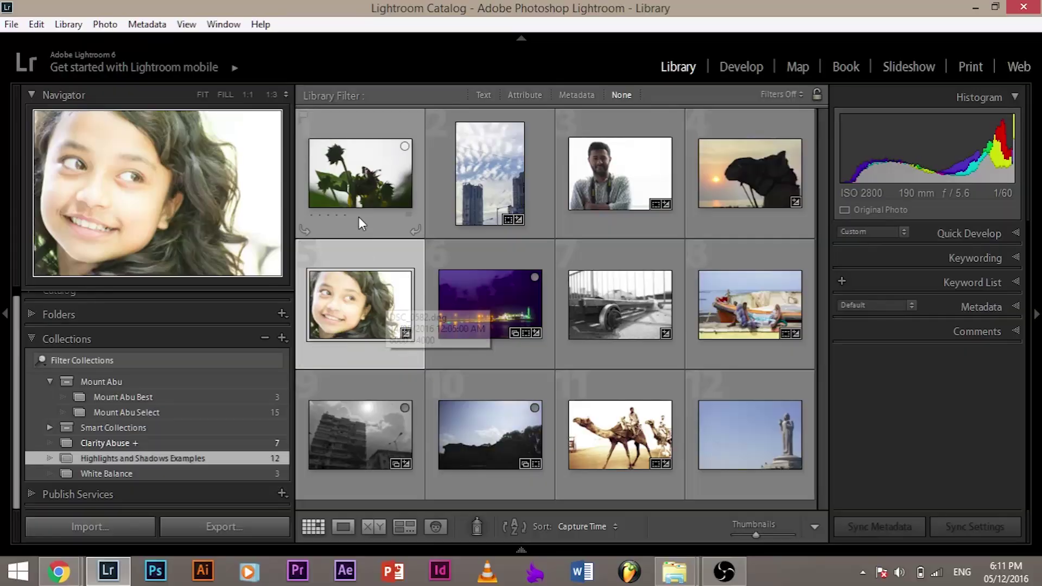
Step: Open the sunflower photo in Develop with Highlights -100 and Shadows +100
{"action": "double_click", "coordinate": [379, 196]}
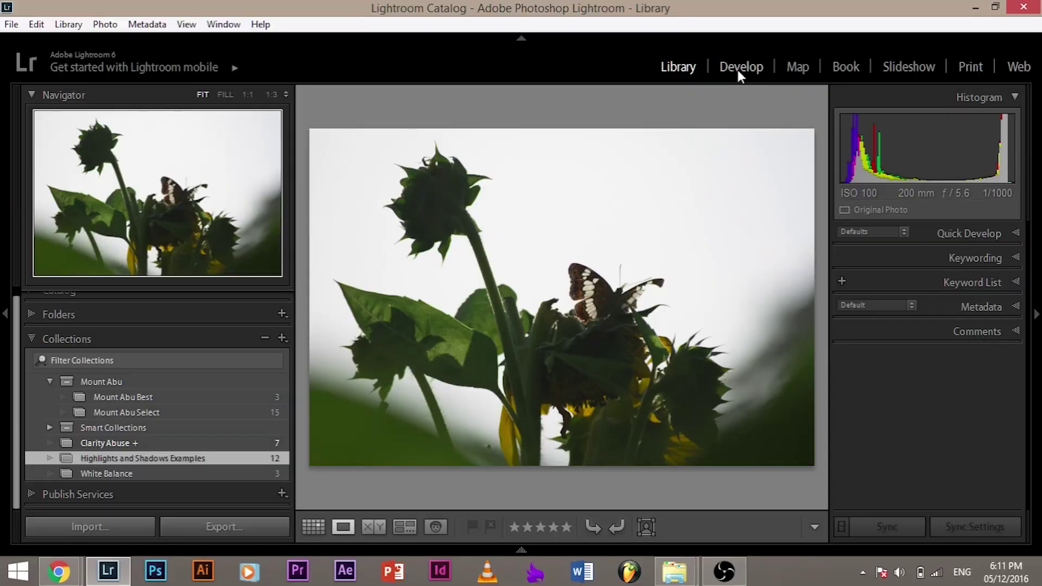
{"action": "left_click", "coordinate": [738, 73]}
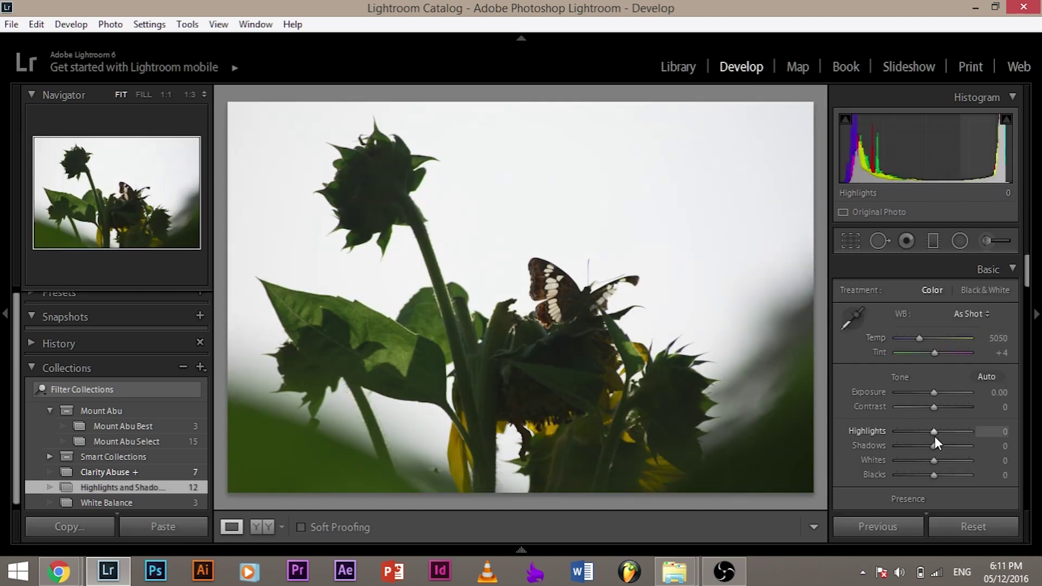
{"action": "left_click_drag", "start_coordinate": [931, 433], "coordinate": [837, 436]}
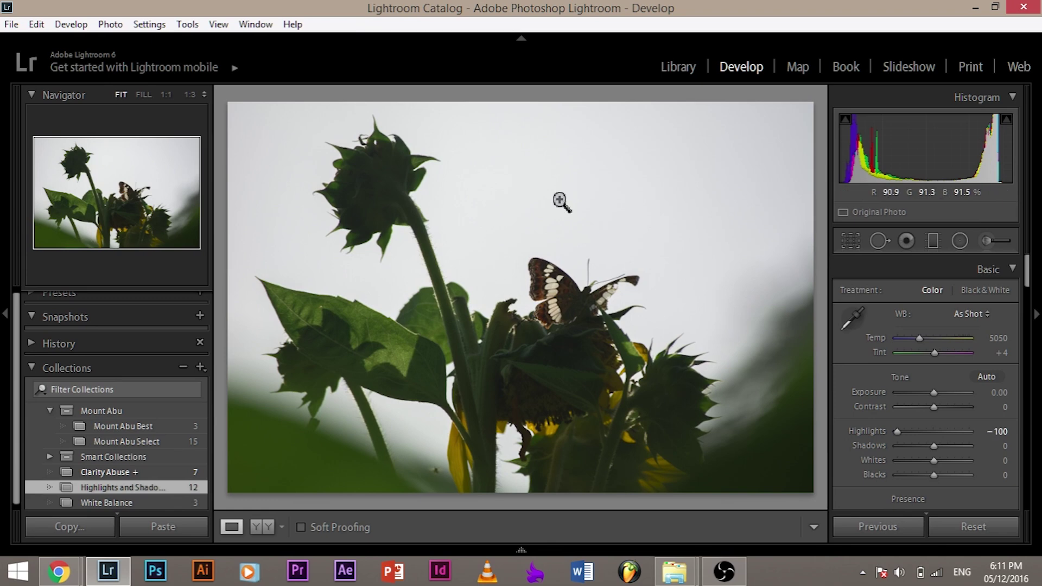
{"action": "left_click_drag", "start_coordinate": [937, 444], "coordinate": [969, 449]}
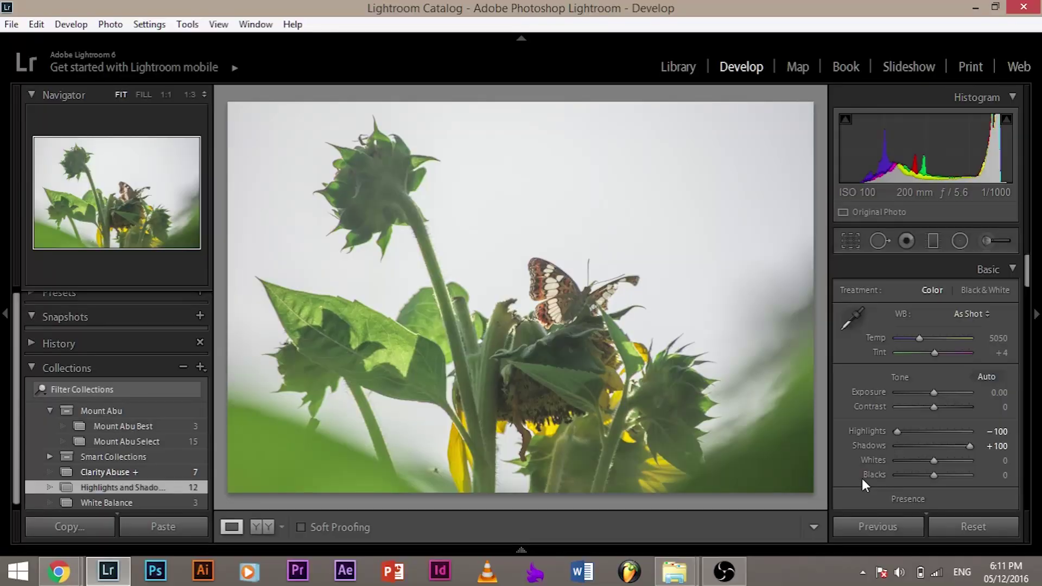
Step: Set the sunflower photo's Whites to +14 and Blacks to -56
{"action": "key", "text": "shift"}
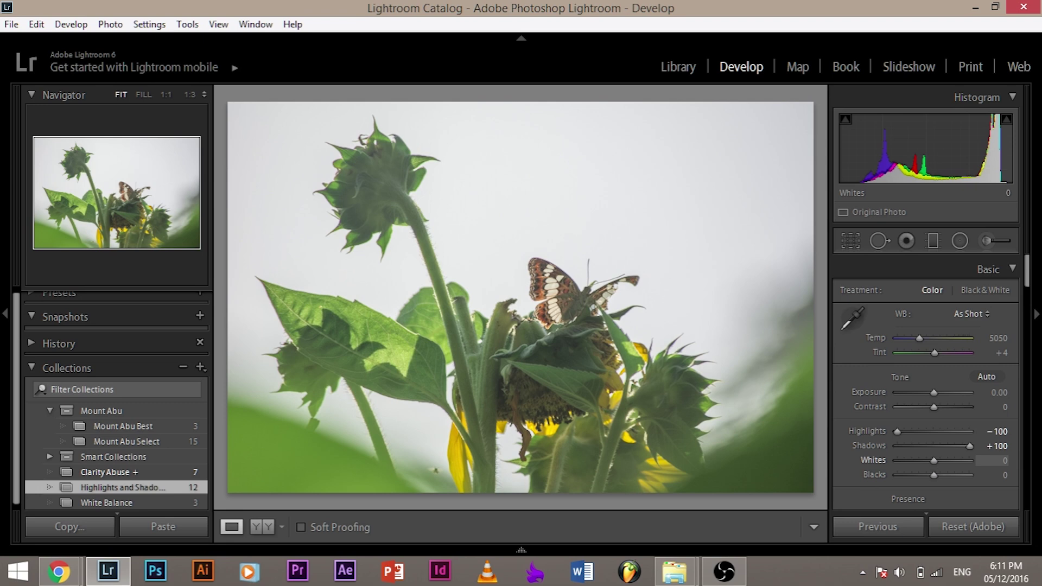
{"action": "type", "text": "14"}
{"action": "key", "text": "Tab"}
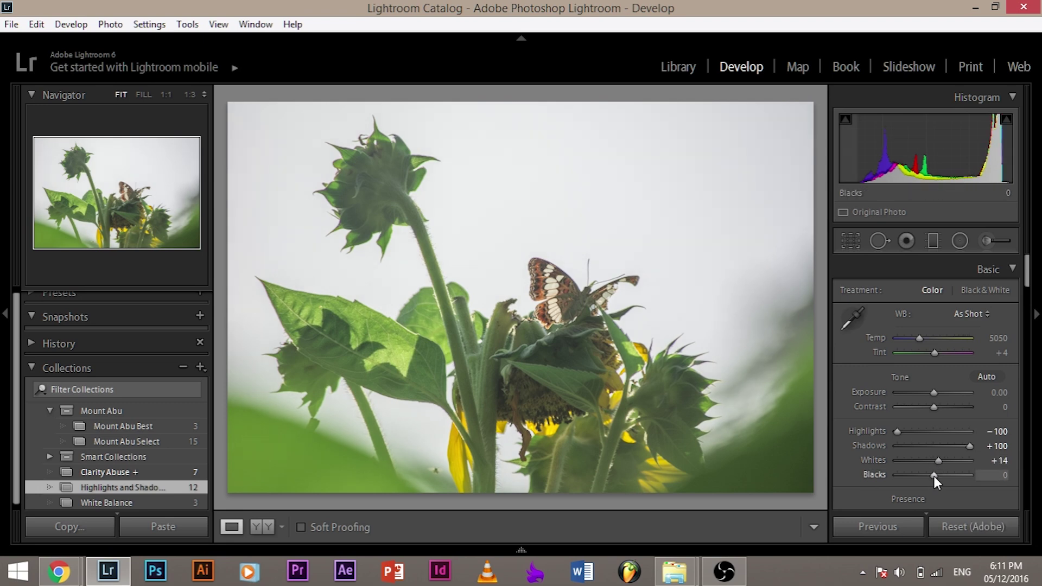
{"action": "type", "text": "-56"}
{"action": "key", "text": "Return"}
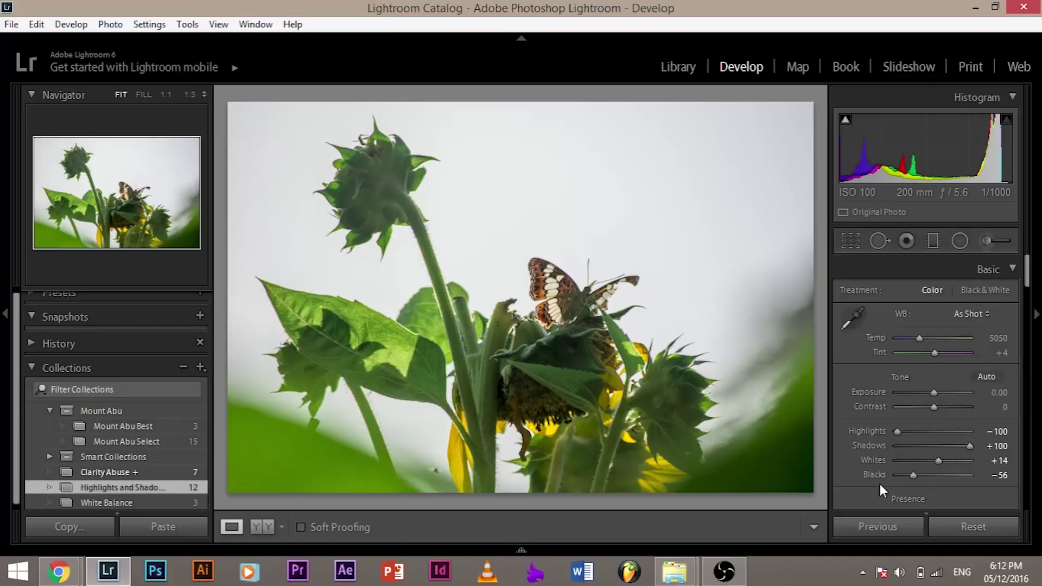
Step: Compare the edit with the original, then show the filmstrip and open the cloudy city-sky photo
{"action": "key", "text": "backslash"}
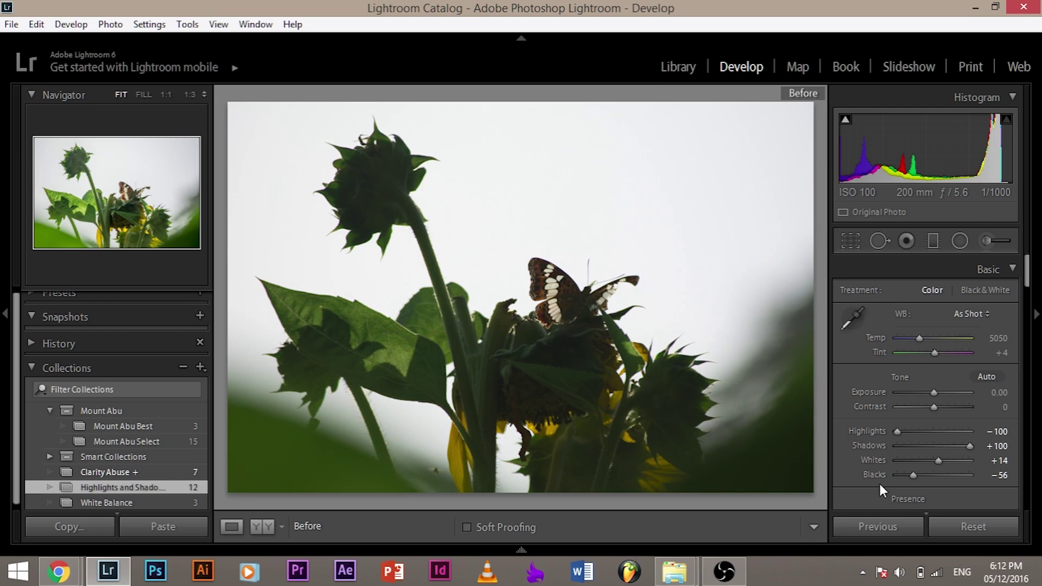
{"action": "key", "text": "backslash"}
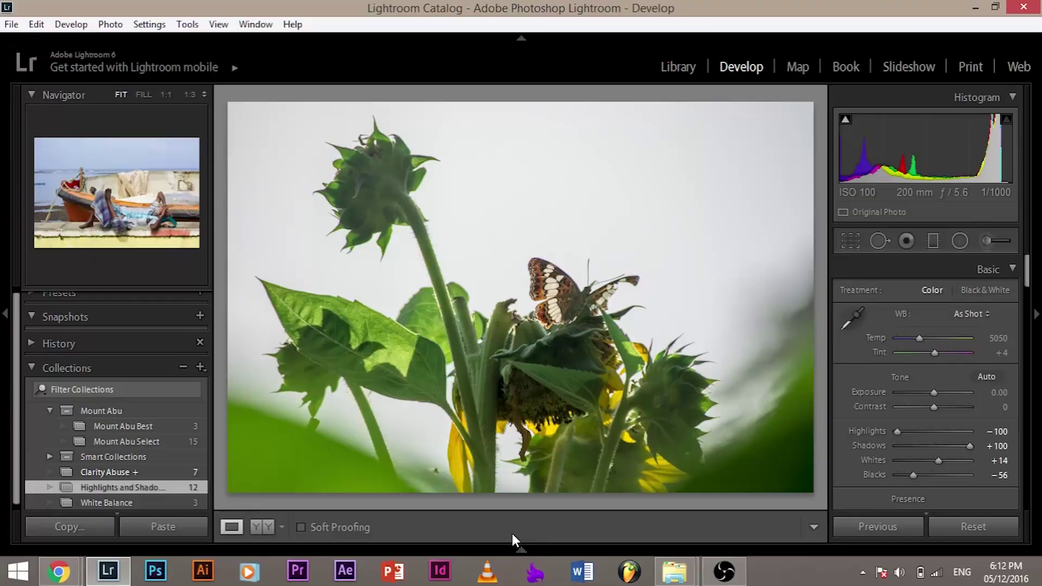
{"action": "left_click", "coordinate": [516, 543]}
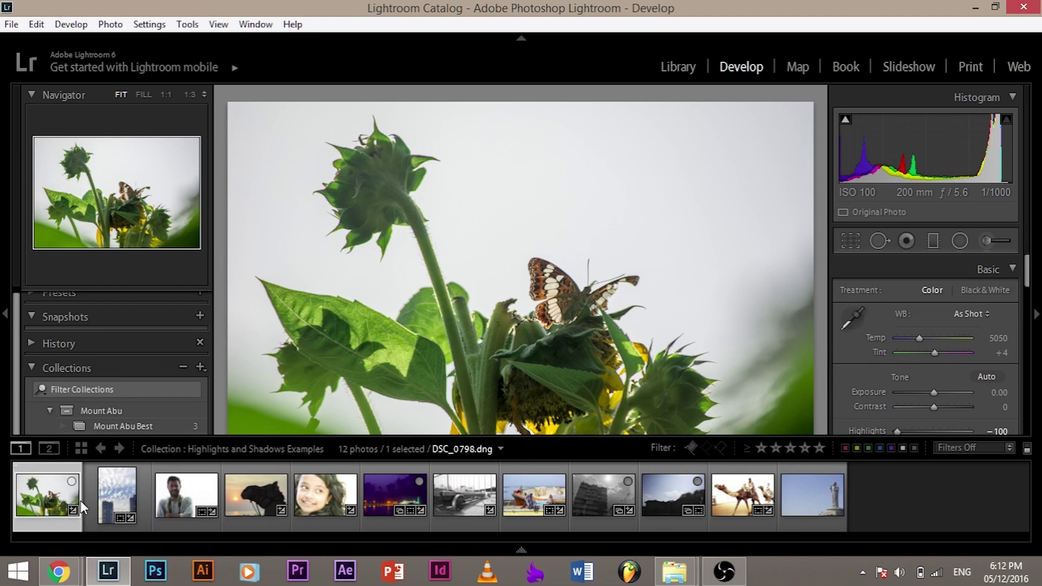
{"action": "left_click", "coordinate": [105, 500]}
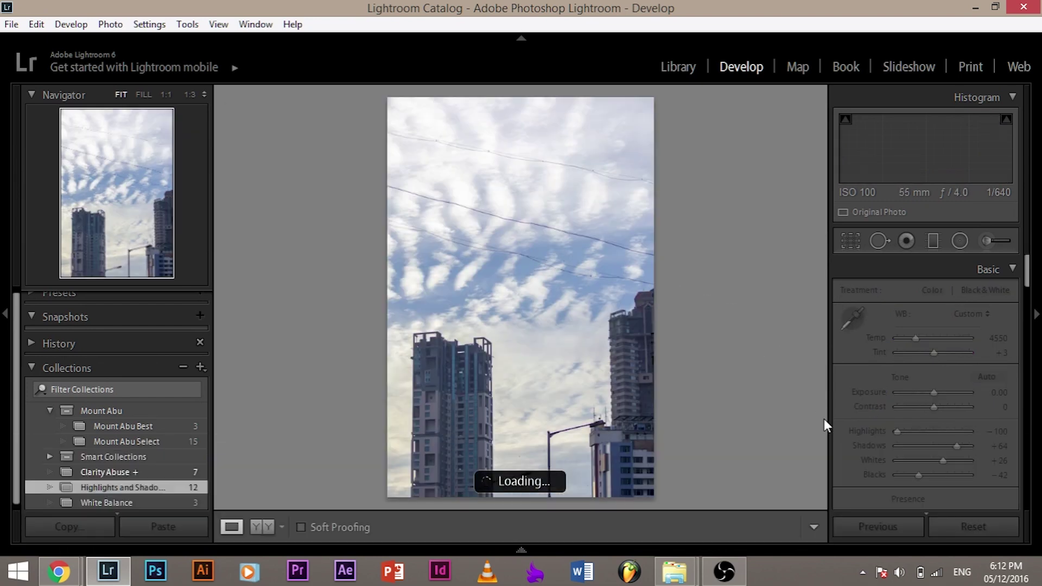
Step: Reset the sky photo's adjustments, then undo the reset to restore them
{"action": "left_click", "coordinate": [968, 526]}
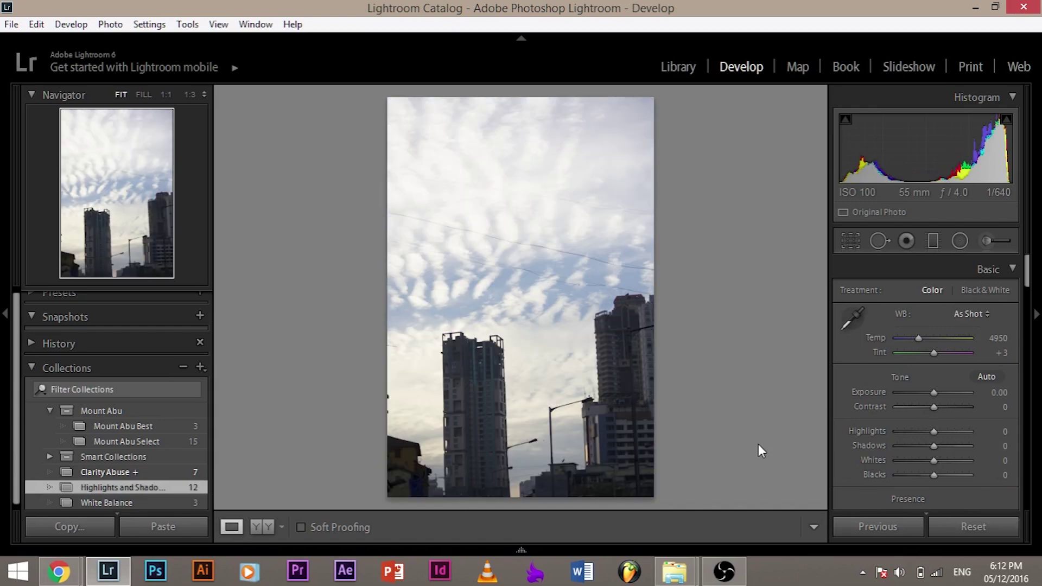
{"action": "key", "text": "ctrl+z"}
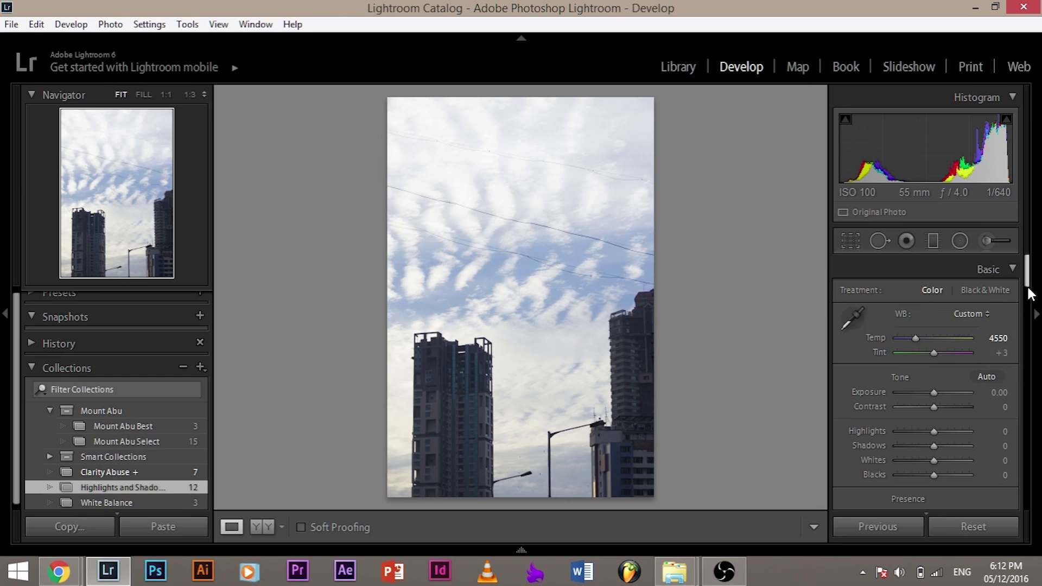
{"action": "mouse_move", "coordinate": [1028, 278]}
{"action": "left_mouse_down"}
{"action": "mouse_move", "coordinate": [1028, 345]}
{"action": "mouse_move", "coordinate": [1031, 287]}
{"action": "left_mouse_up"}
Step: Set the sky photo to Highlights -100, Shadows +35, Whites +28 and Blacks -49
{"action": "left_click_drag", "start_coordinate": [927, 428], "coordinate": [877, 434]}
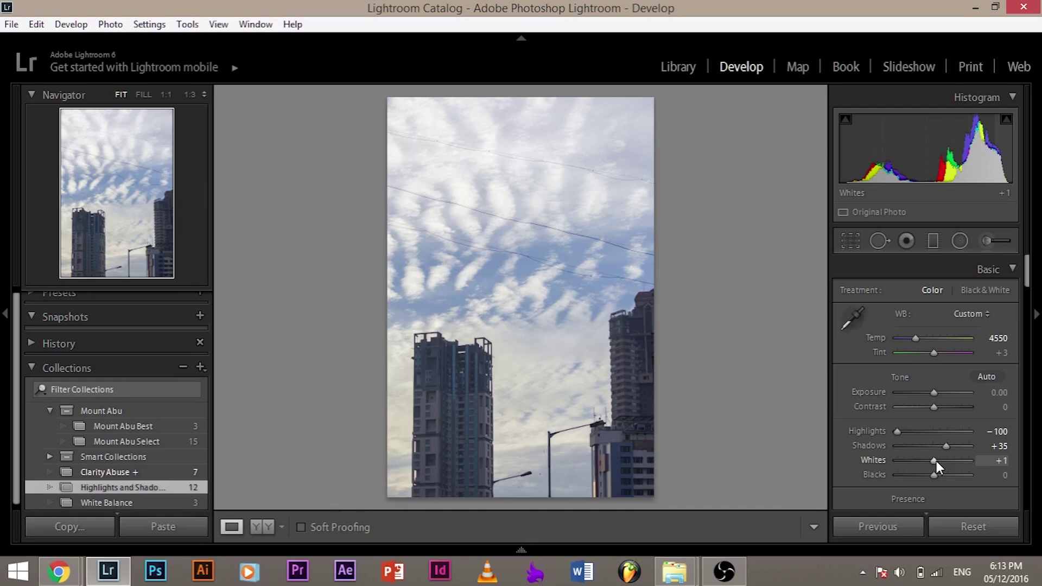
{"action": "key", "text": "shift"}
{"action": "key", "text": "shift"}
{"action": "double_click", "coordinate": [934, 461], "text": "shift"}
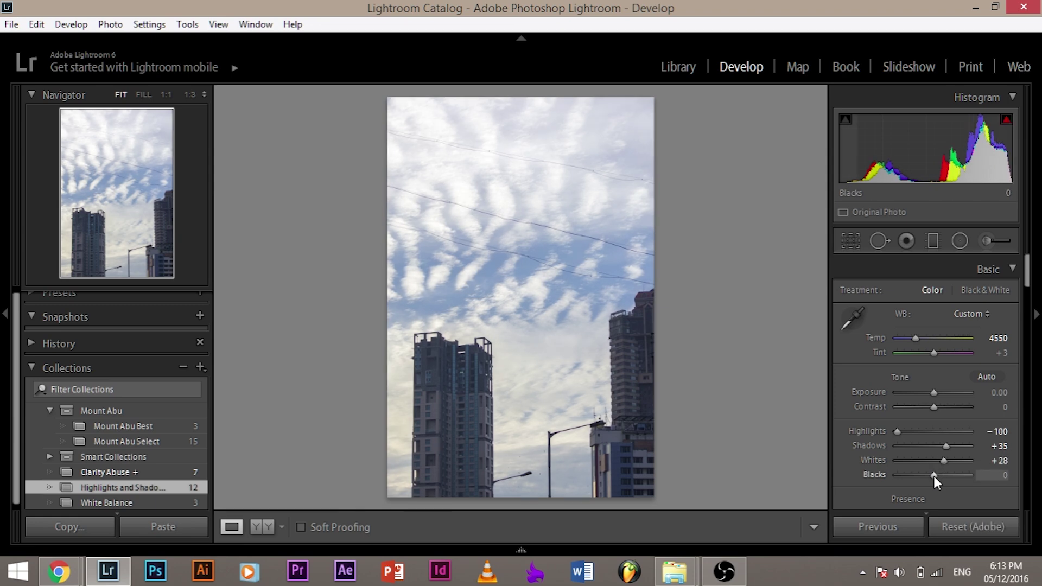
{"action": "double_click", "coordinate": [934, 477], "text": "shift"}
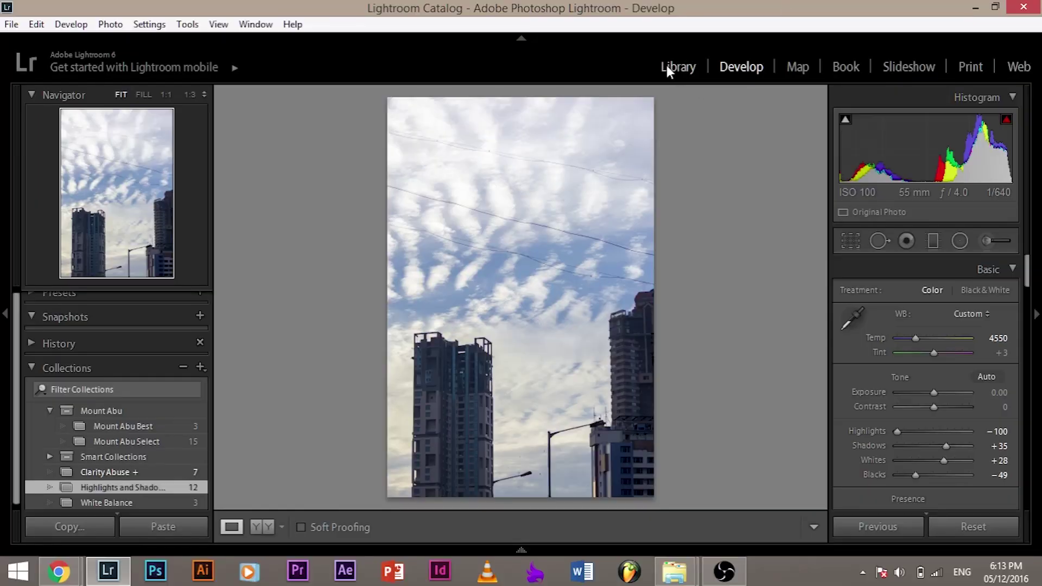
{"action": "left_click", "coordinate": [669, 64]}
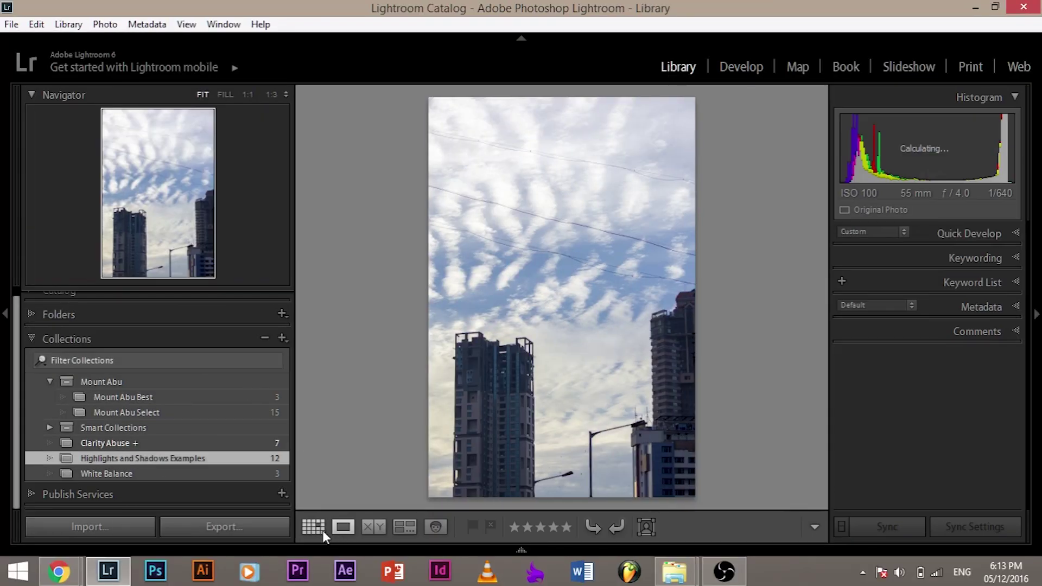
Step: Show the collection as a grid and start cropping the camel sunset photo
{"action": "left_click", "coordinate": [314, 527]}
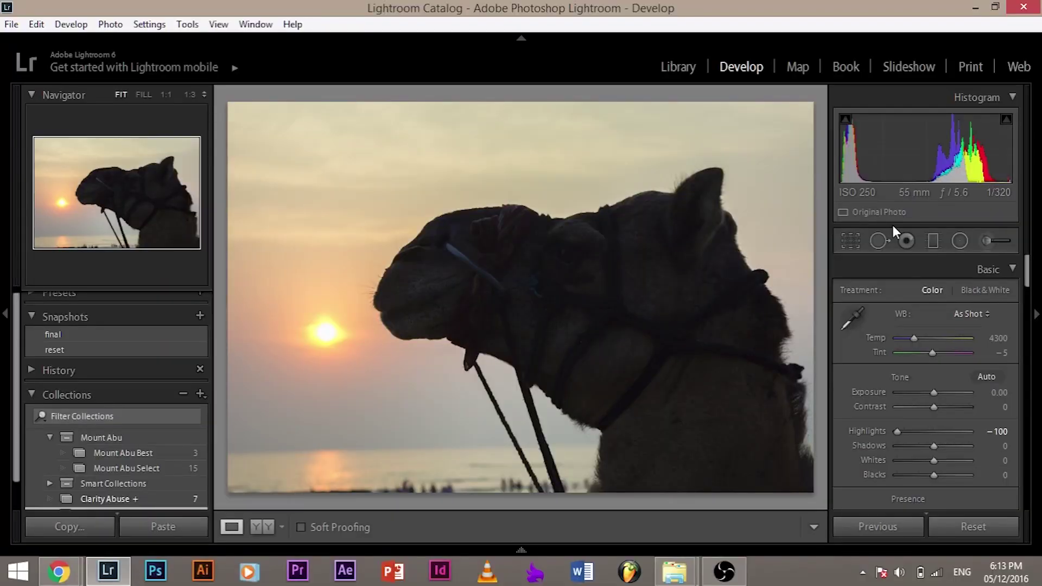
{"action": "left_click", "coordinate": [856, 241]}
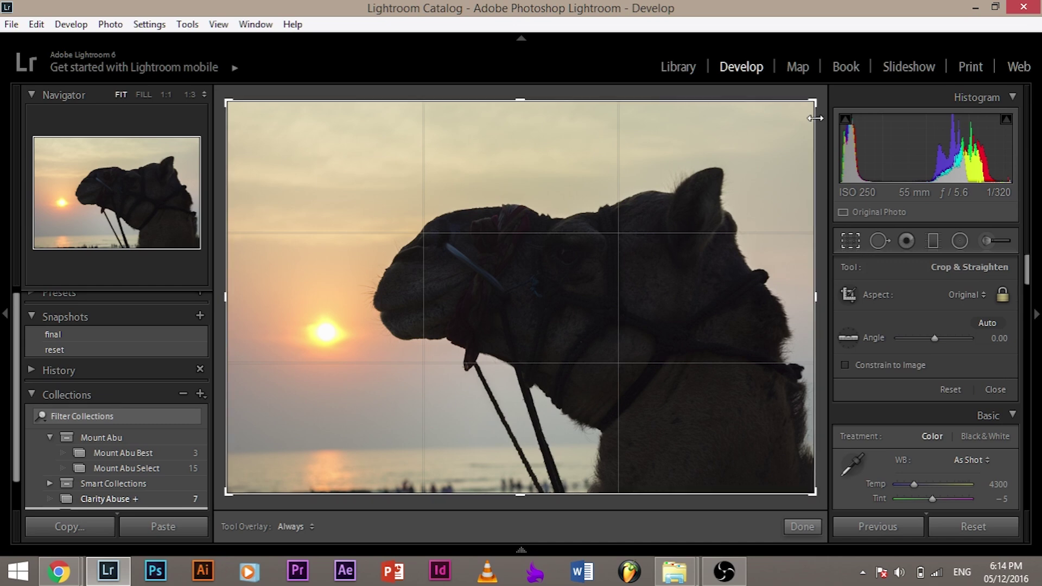
Step: Straighten the camel photo along the horizon, commit the crop, and reset Highlights
{"action": "left_click_drag", "start_coordinate": [818, 100], "coordinate": [820, 105]}
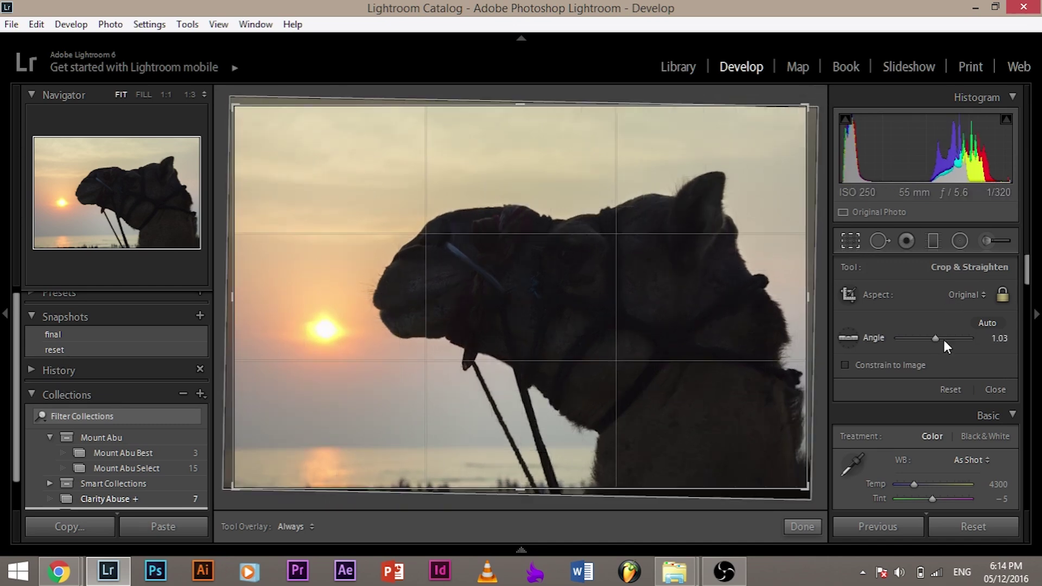
{"action": "left_click", "coordinate": [949, 390]}
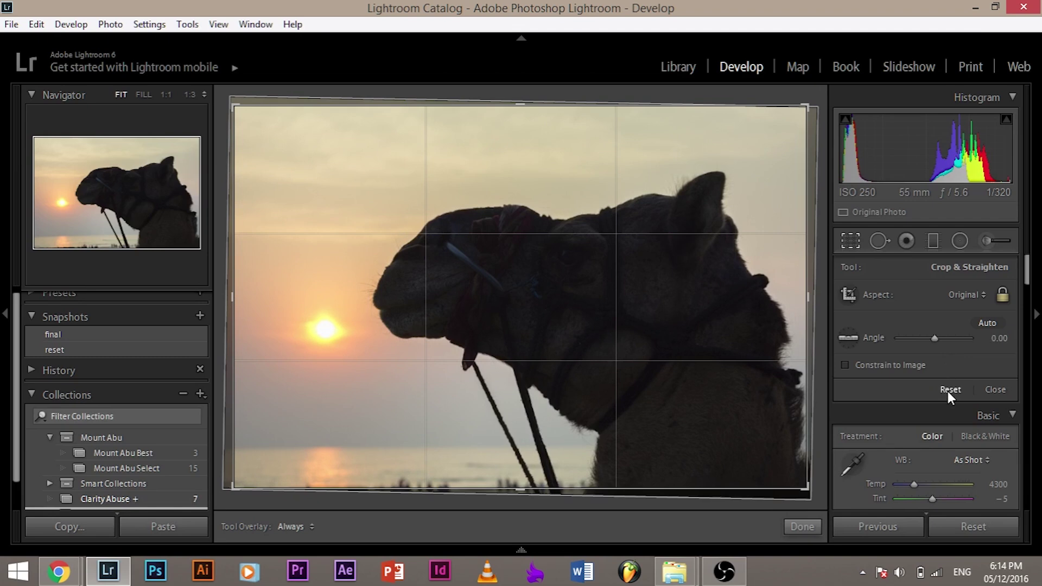
{"action": "left_click", "coordinate": [849, 338]}
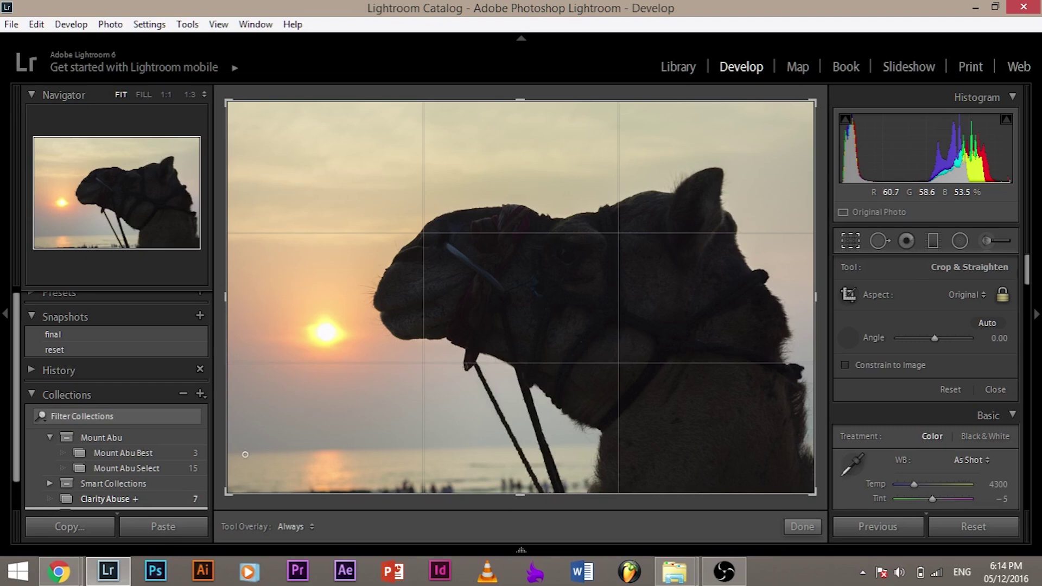
{"action": "left_click_drag", "start_coordinate": [414, 454], "coordinate": [554, 451]}
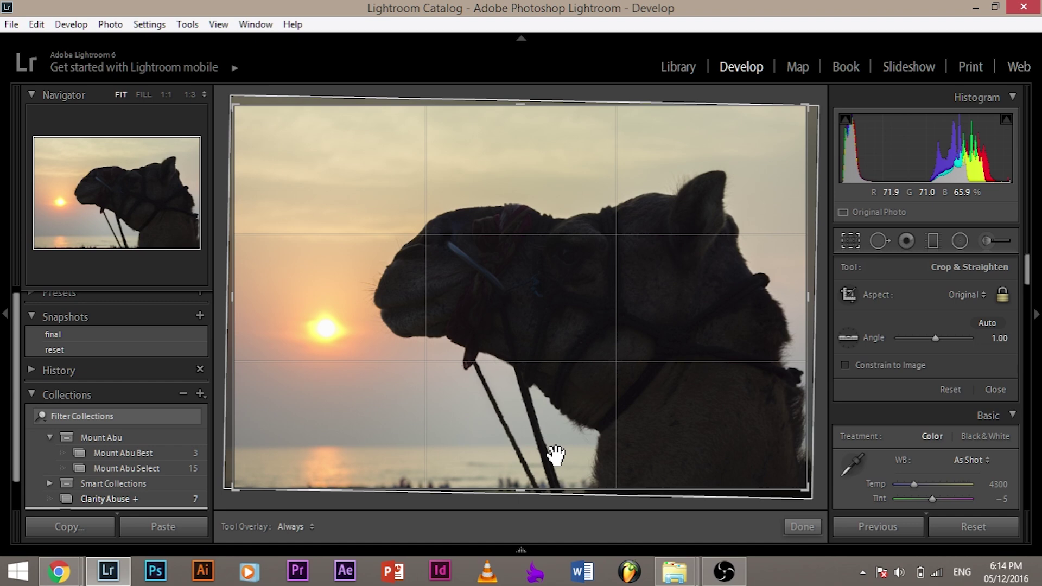
{"action": "key", "text": "Return"}
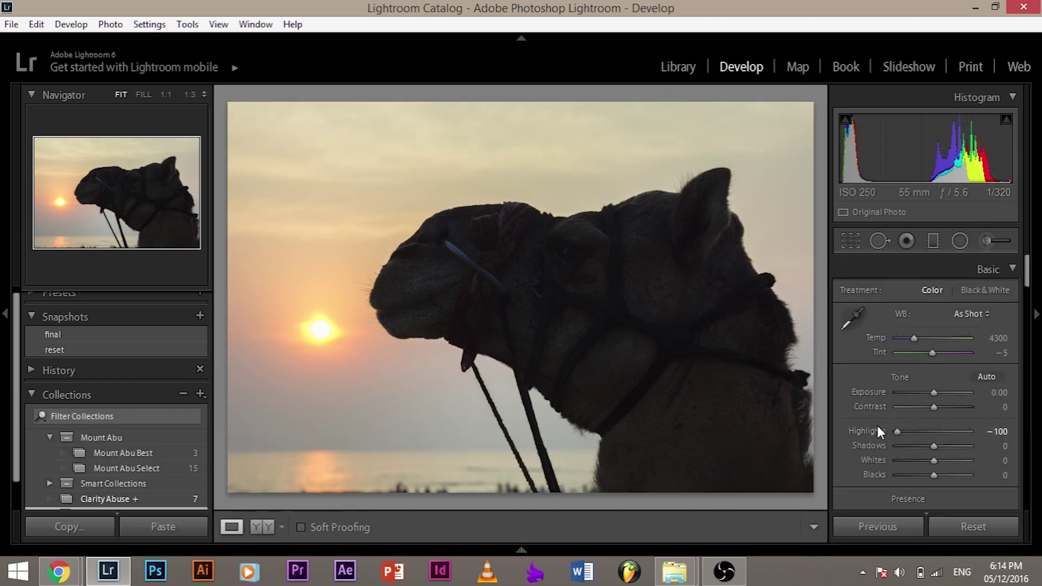
{"action": "double_click", "coordinate": [879, 432]}
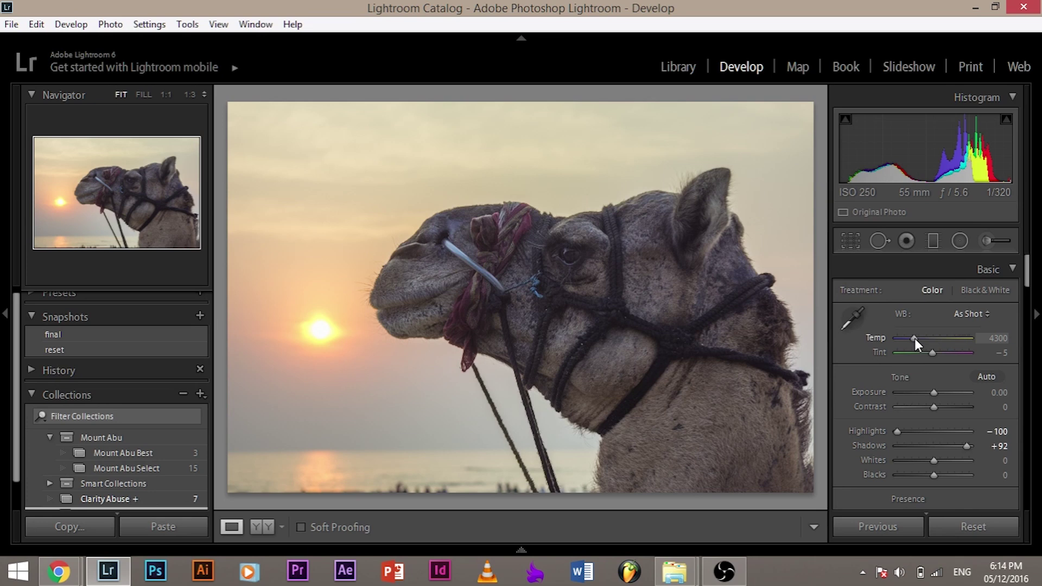
Step: Warm the camel photo to Temp 5368 with Whites -100 and Blacks about -37
{"action": "left_click_drag", "start_coordinate": [921, 341], "coordinate": [923, 343]}
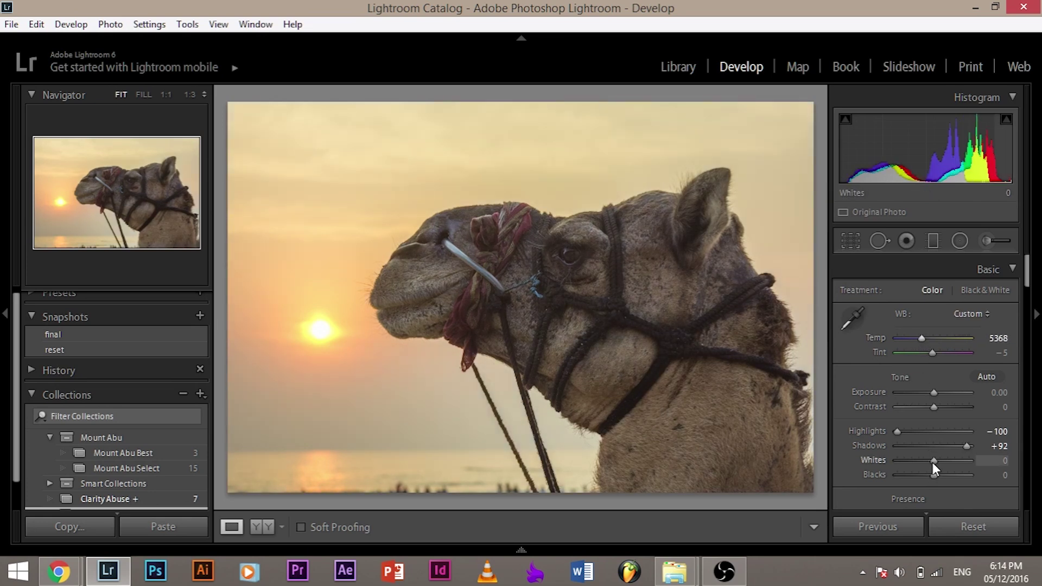
{"action": "key", "text": "shift"}
{"action": "key", "text": "shift+minus"}
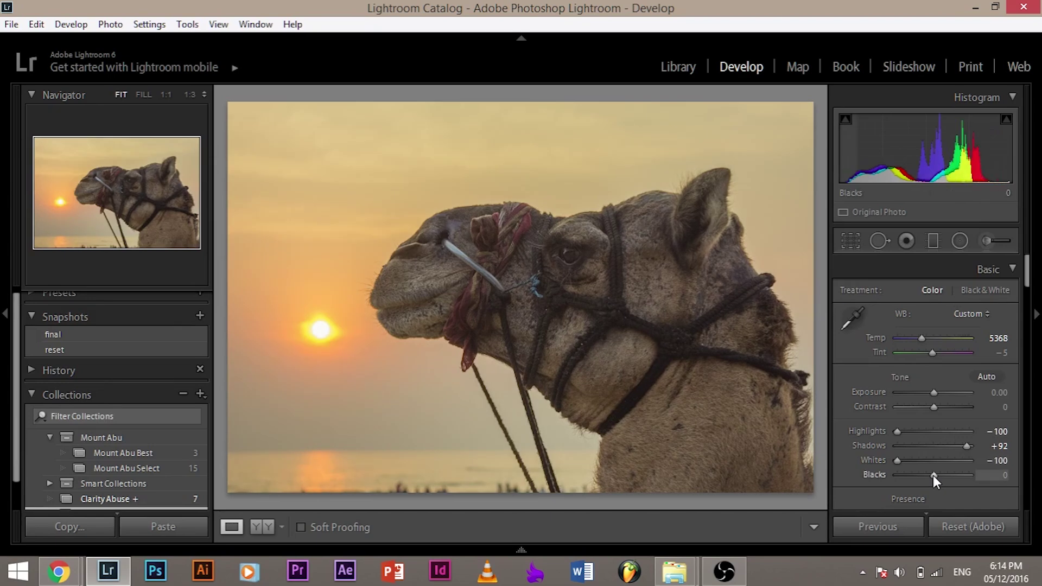
{"action": "double_click", "coordinate": [934, 477], "text": "shift"}
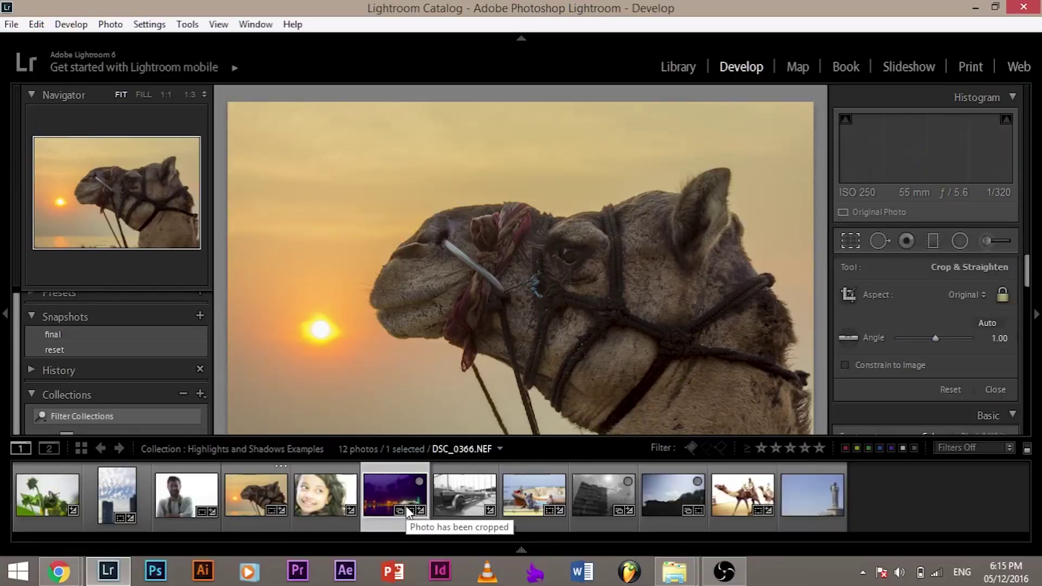
{"action": "left_click", "coordinate": [409, 511]}
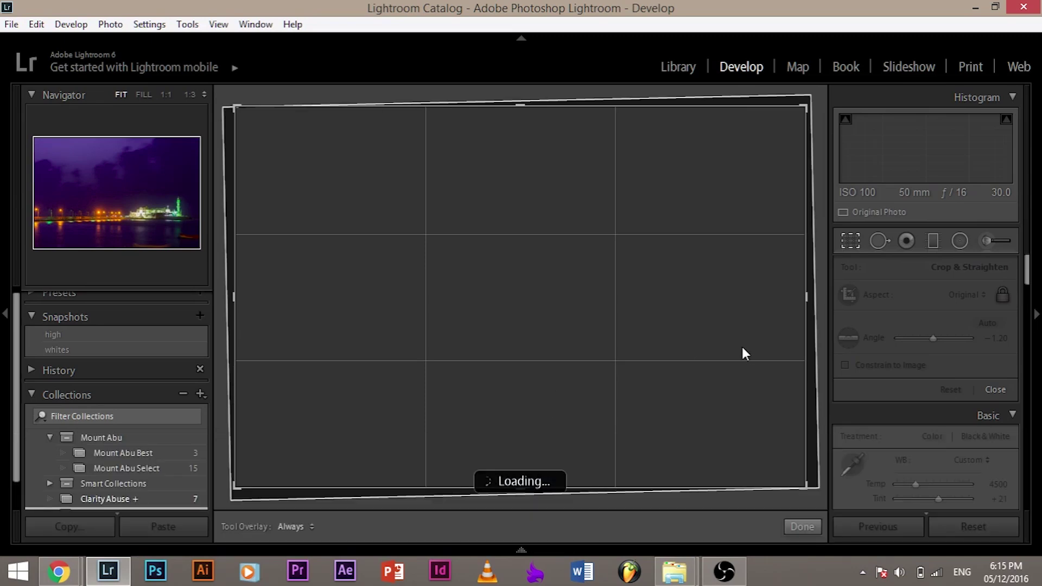
Step: Close cropping and tune the night harbour photo's Highlights to about -75
{"action": "key", "text": "r"}
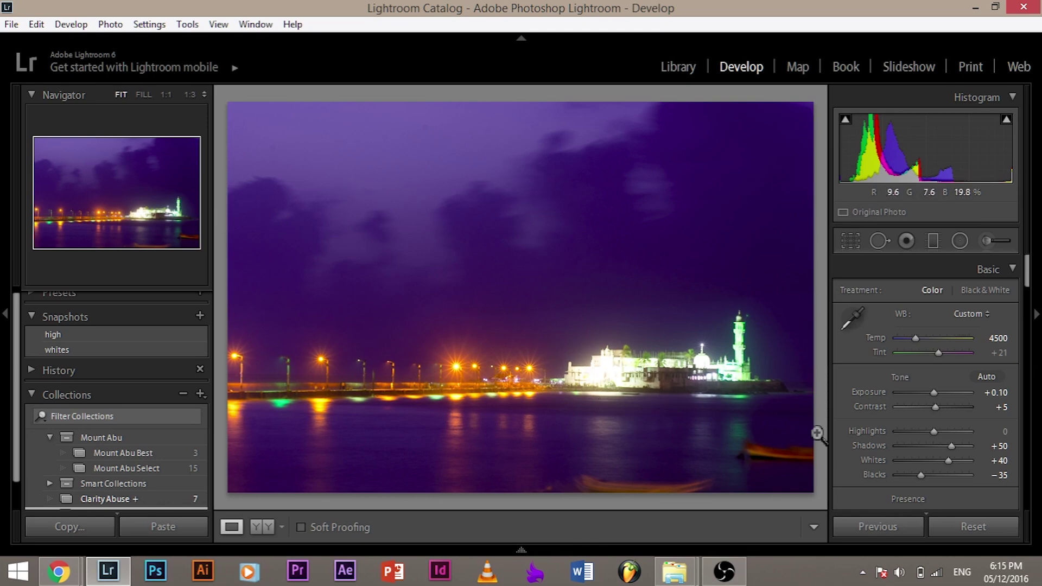
{"action": "left_click_drag", "start_coordinate": [935, 431], "coordinate": [859, 436]}
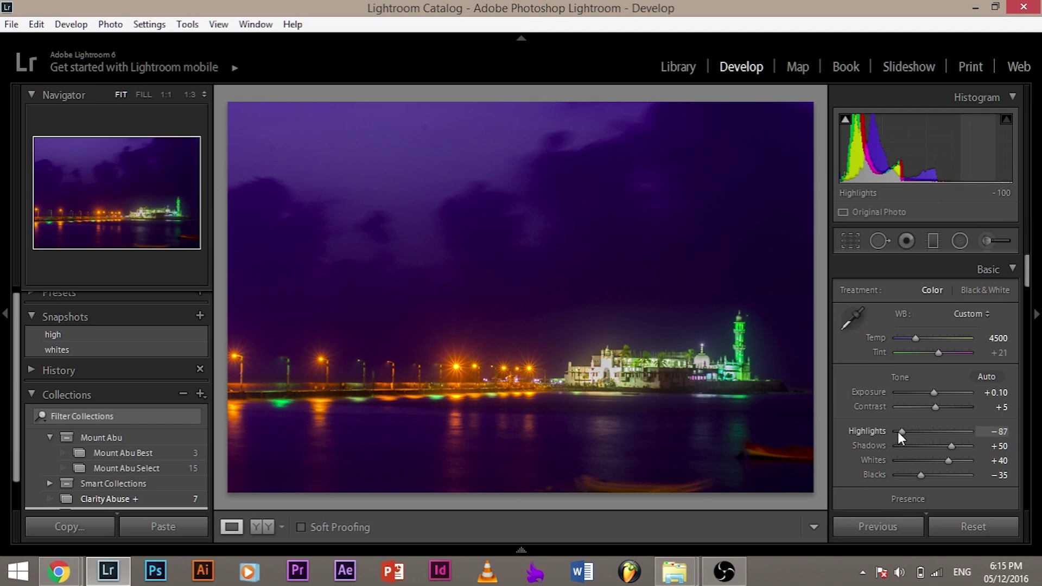
{"action": "left_click_drag", "start_coordinate": [898, 431], "coordinate": [902, 440]}
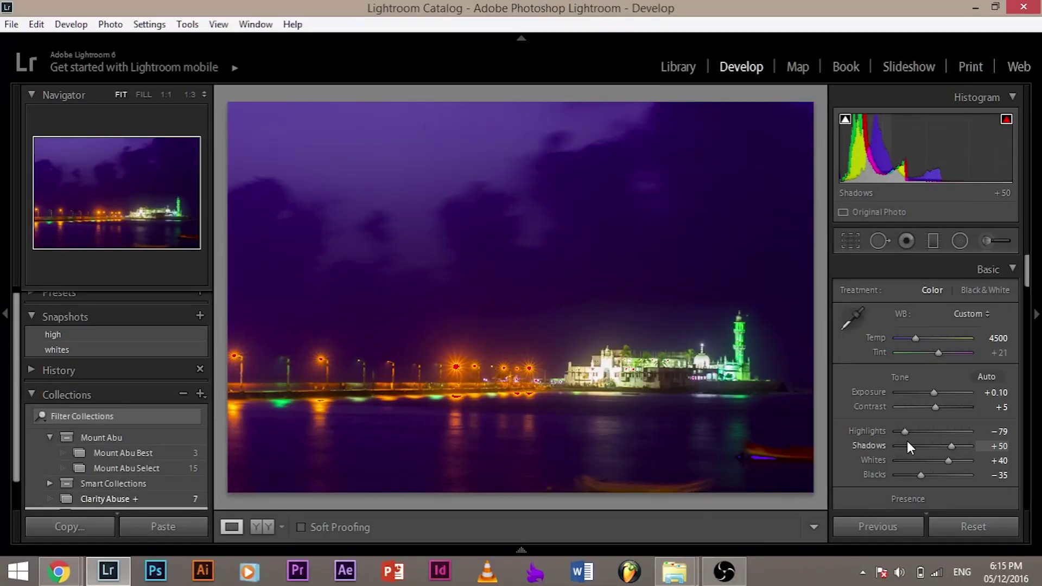
{"action": "mouse_move", "coordinate": [905, 431]}
{"action": "left_mouse_down"}
{"action": "mouse_move", "coordinate": [918, 435]}
{"action": "mouse_move", "coordinate": [911, 441]}
{"action": "left_mouse_up"}
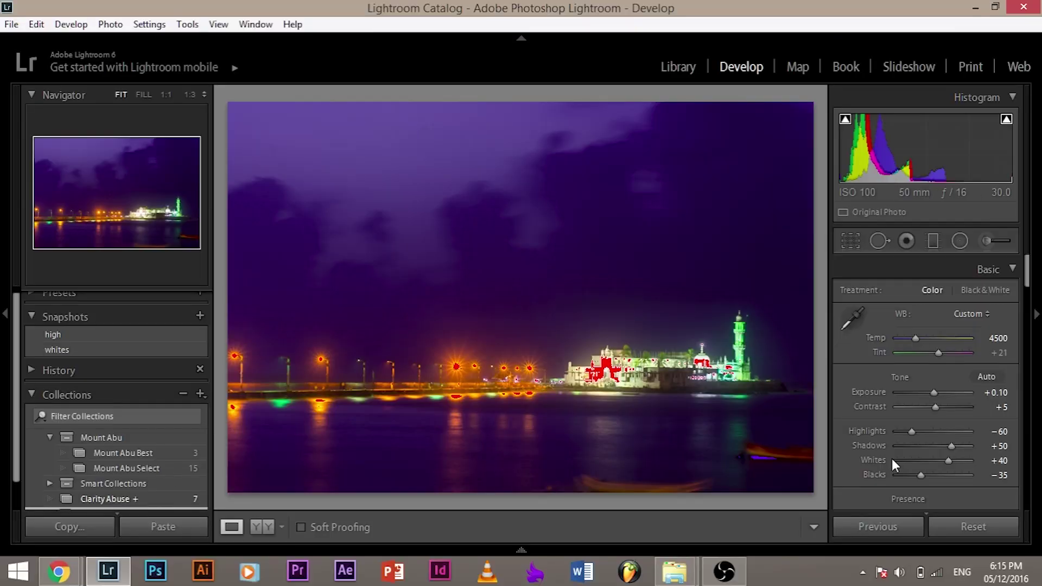
{"action": "left_click_drag", "start_coordinate": [910, 433], "coordinate": [906, 439]}
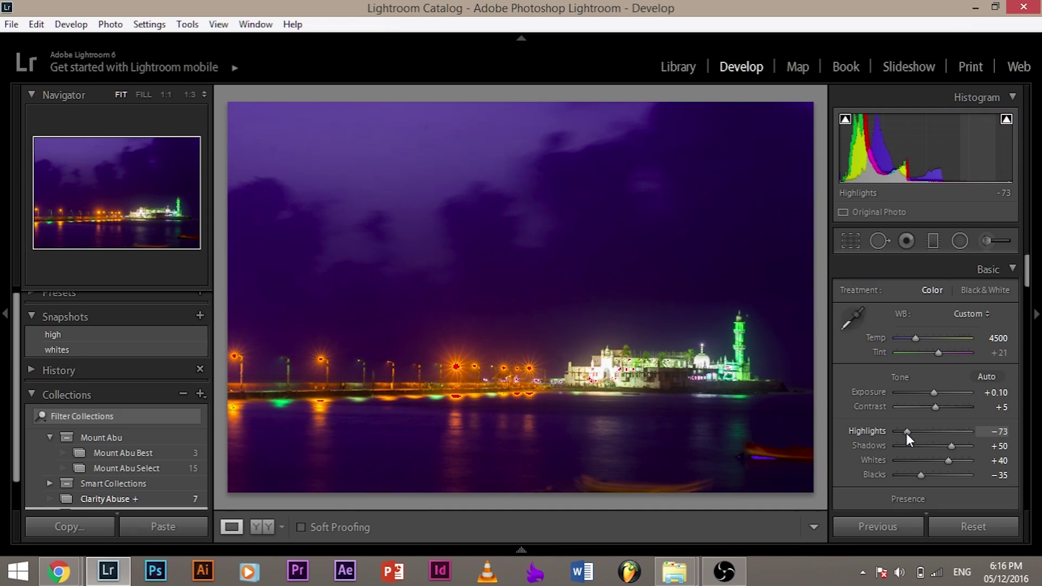
{"action": "left_click_drag", "start_coordinate": [907, 437], "coordinate": [910, 435]}
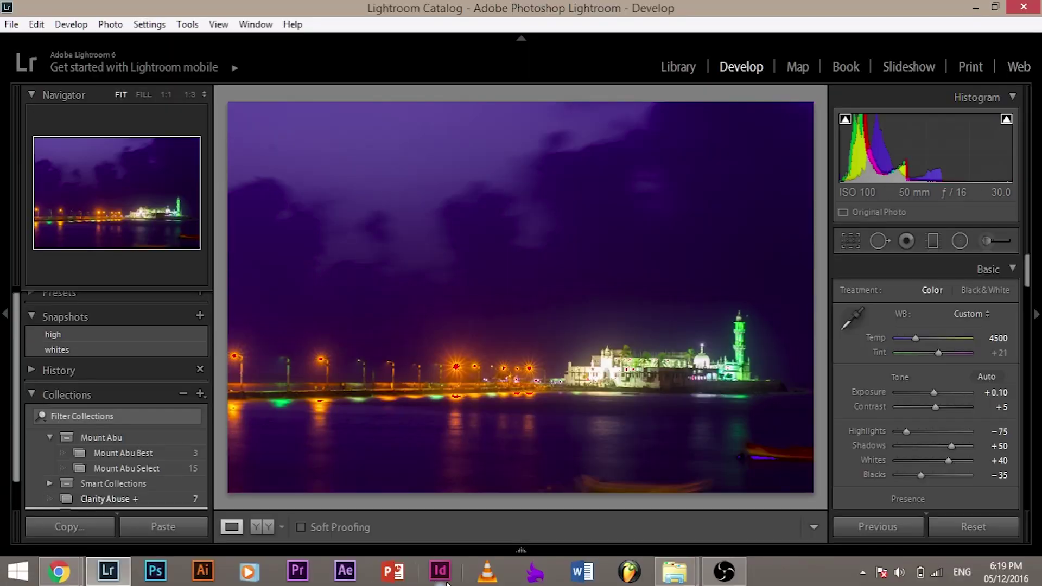
Step: Open the black-and-white cart photo from the filmstrip and nudge Highlights down
{"action": "left_click", "coordinate": [522, 553]}
{"action": "left_click", "coordinate": [473, 504]}
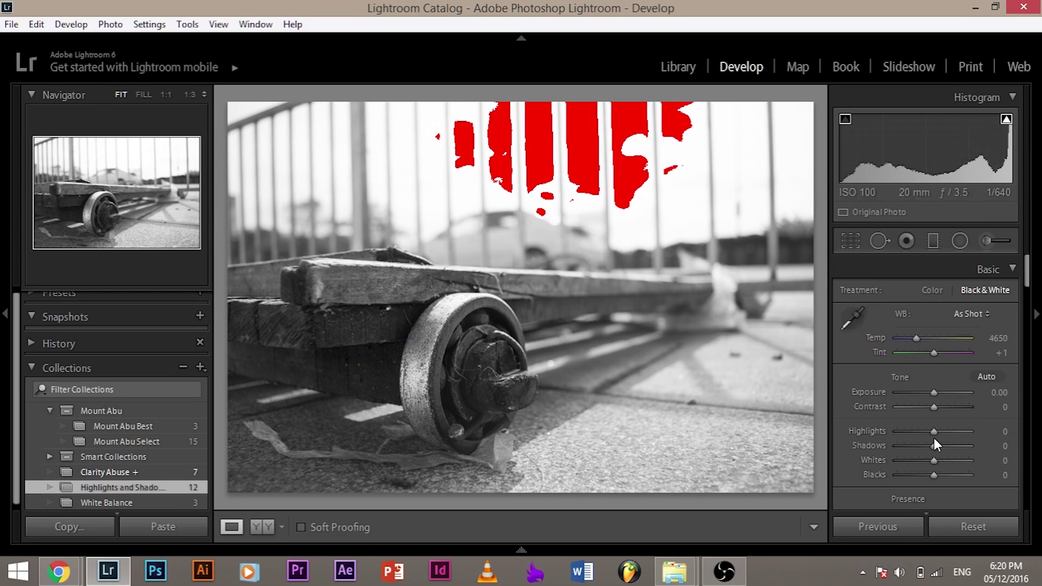
{"action": "key", "text": "Down"}
Step: Pull the cart photo's Highlights to -49, test Blacks at -39, then reset Blacks to 0
{"action": "left_click_drag", "start_coordinate": [934, 432], "coordinate": [914, 435]}
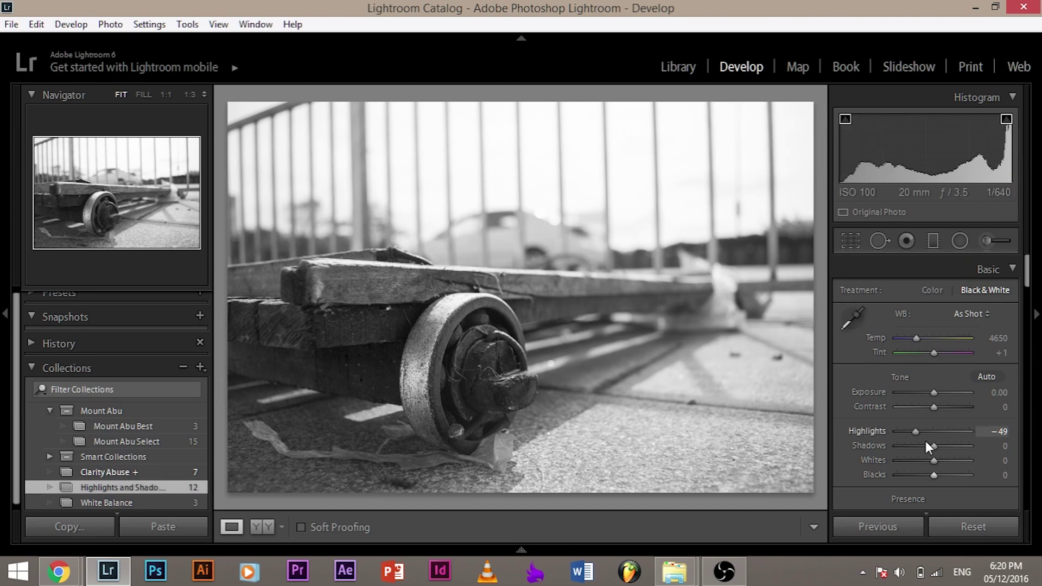
{"action": "left_click_drag", "start_coordinate": [934, 475], "coordinate": [922, 478]}
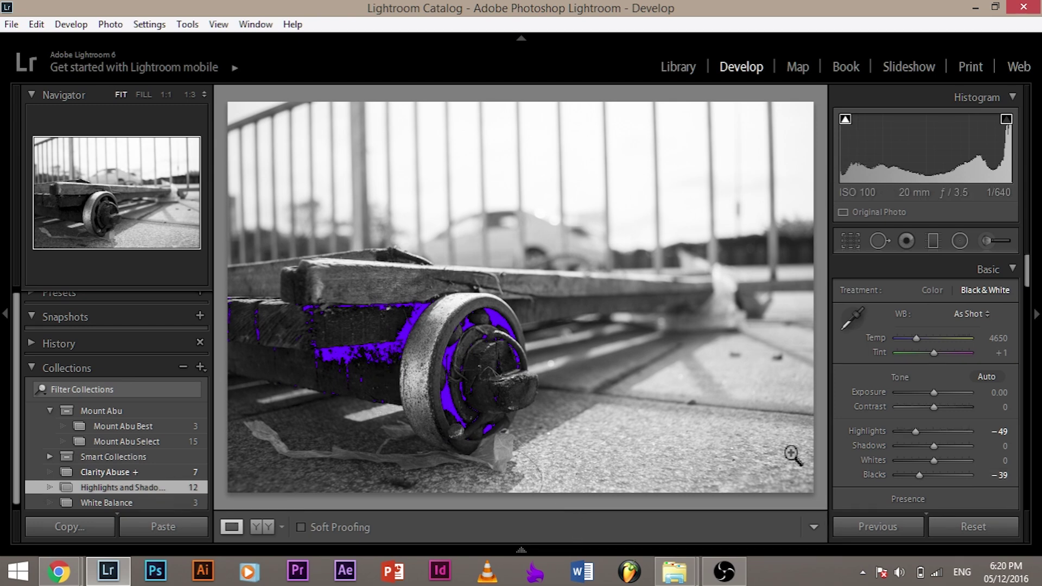
{"action": "double_click", "coordinate": [877, 472]}
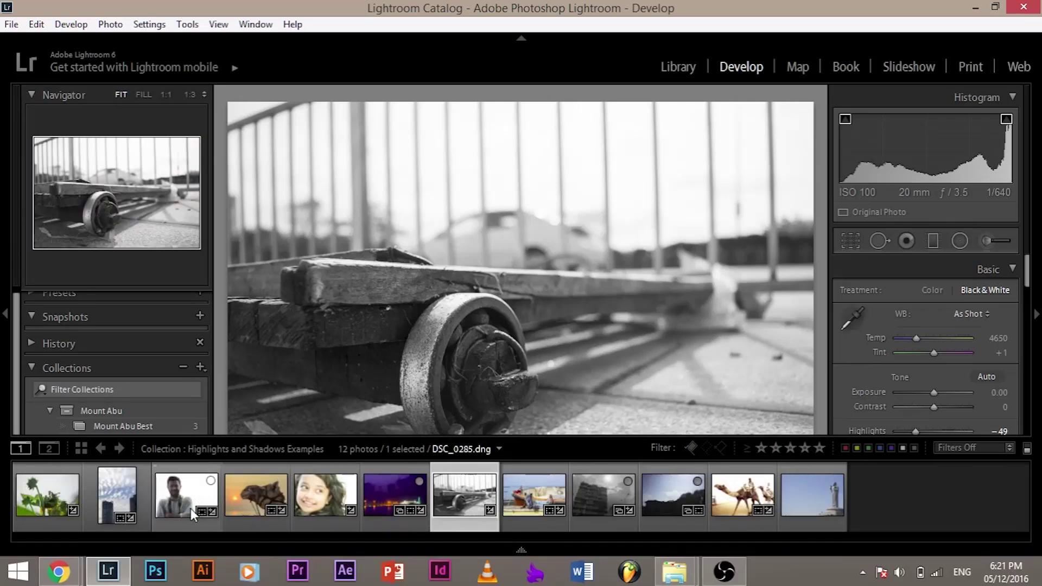
Step: Open the man's portrait, hide clipping warnings, and set Highlights -100, Shadows +60, Blacks -33
{"action": "left_click", "coordinate": [192, 508]}
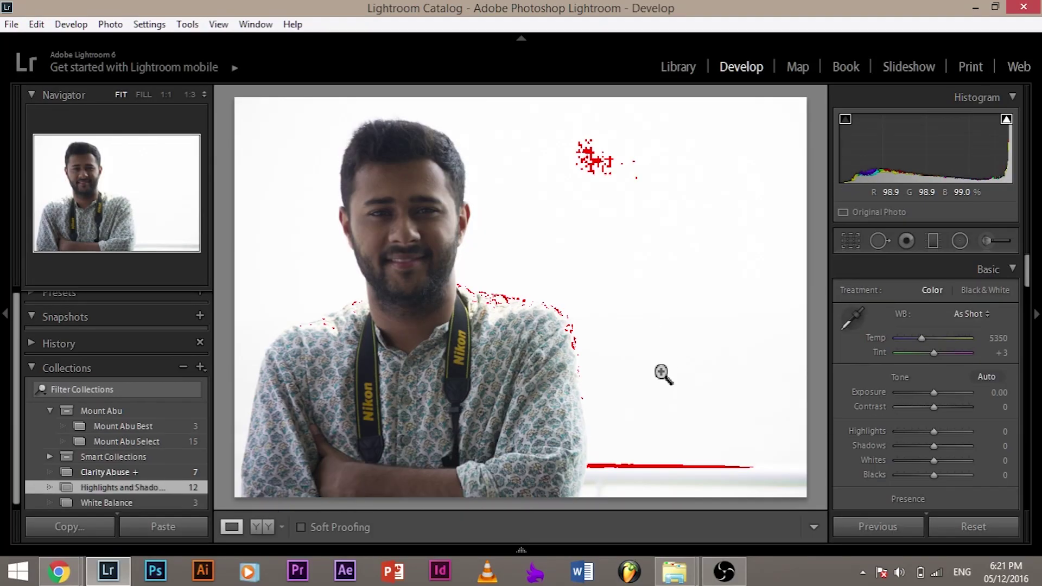
{"action": "key", "text": "j"}
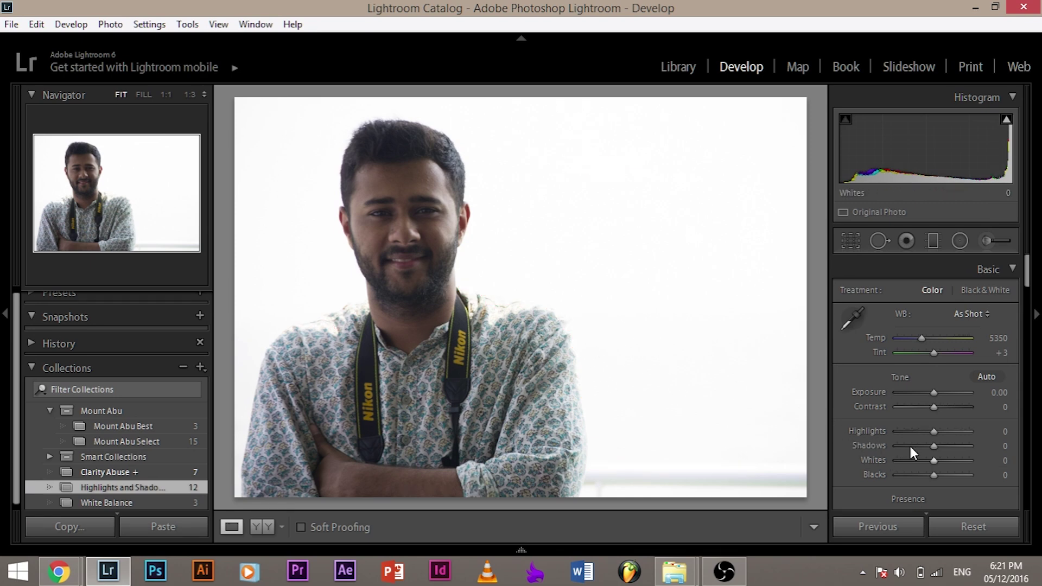
{"action": "left_click_drag", "start_coordinate": [933, 434], "coordinate": [959, 450]}
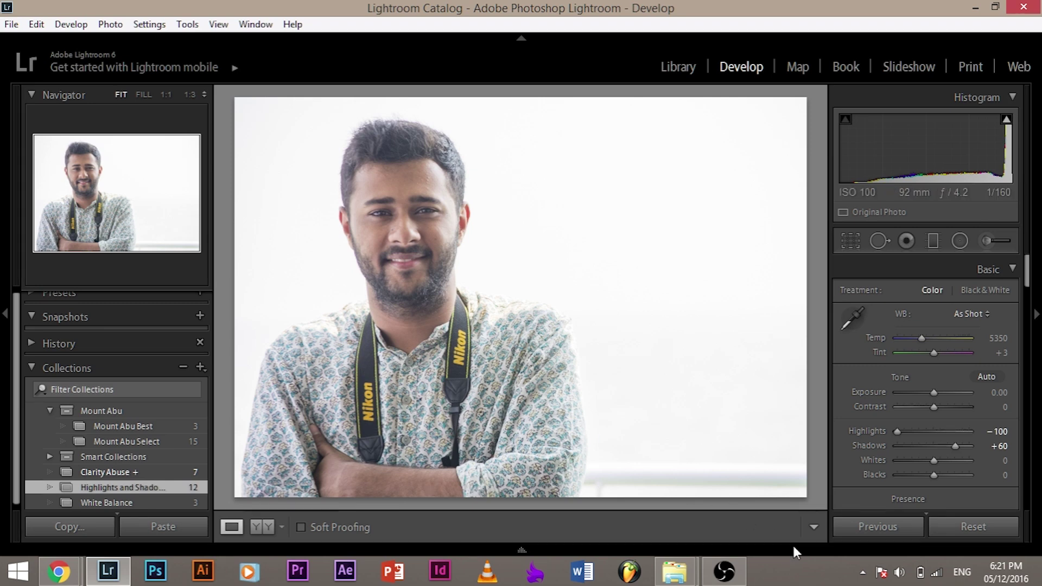
{"action": "left_click_drag", "start_coordinate": [931, 477], "coordinate": [920, 475]}
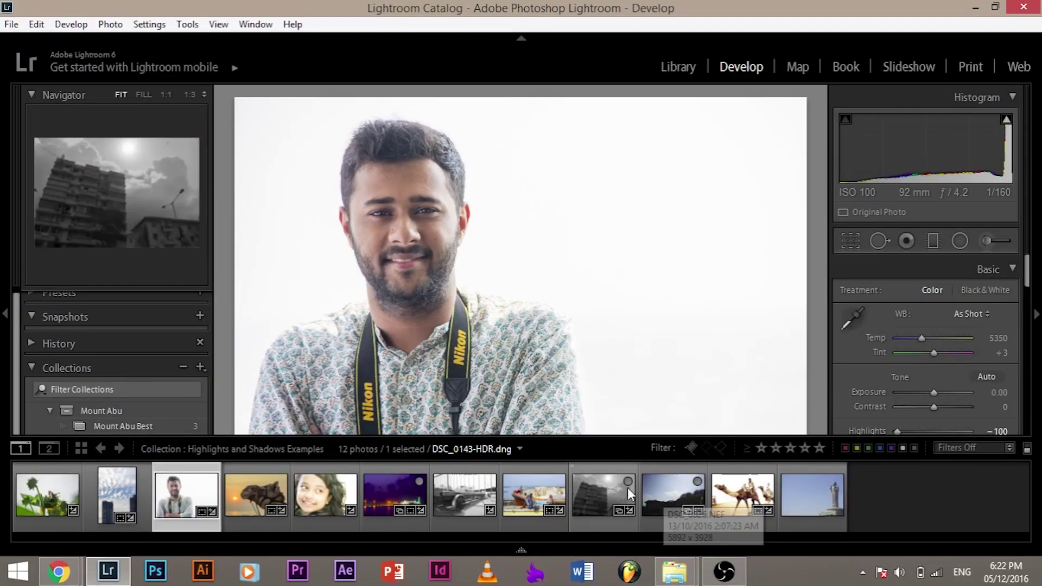
Step: Open the temple photo, pull Highlights to -100 and lift Shadows to +92
{"action": "left_click", "coordinate": [666, 510]}
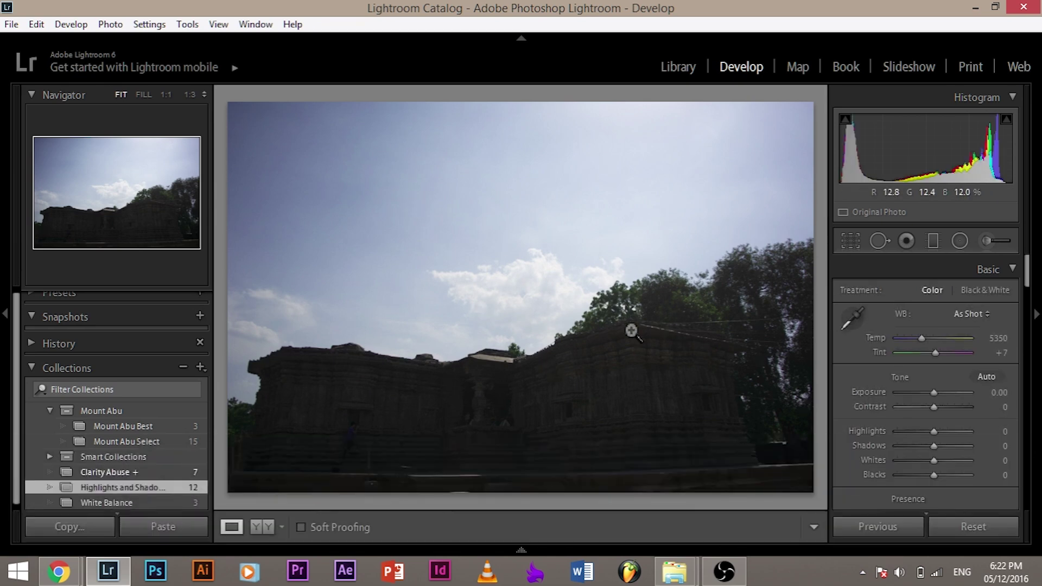
{"action": "left_click_drag", "start_coordinate": [934, 431], "coordinate": [885, 435]}
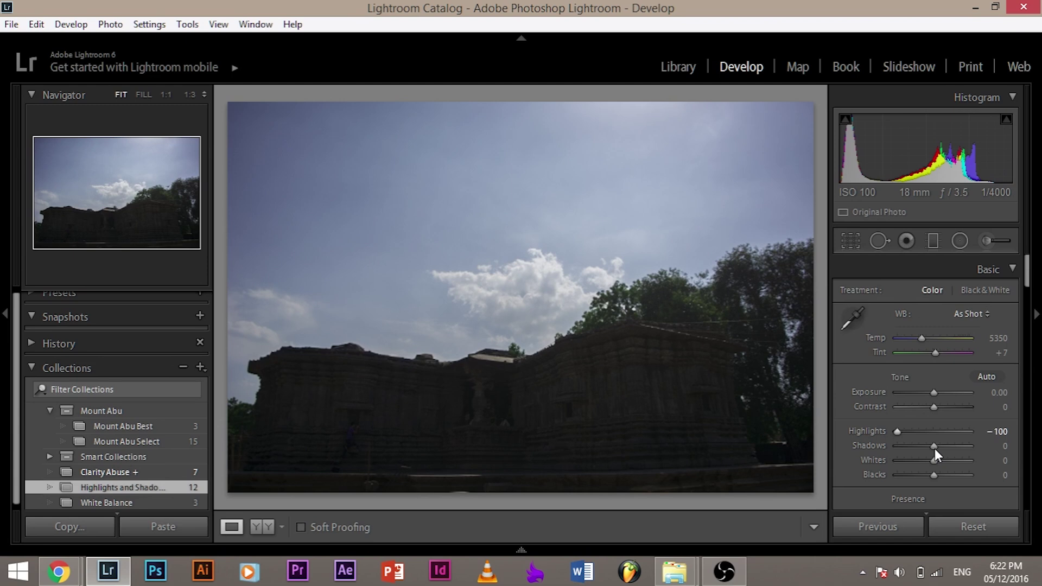
{"action": "left_click_drag", "start_coordinate": [935, 448], "coordinate": [919, 471]}
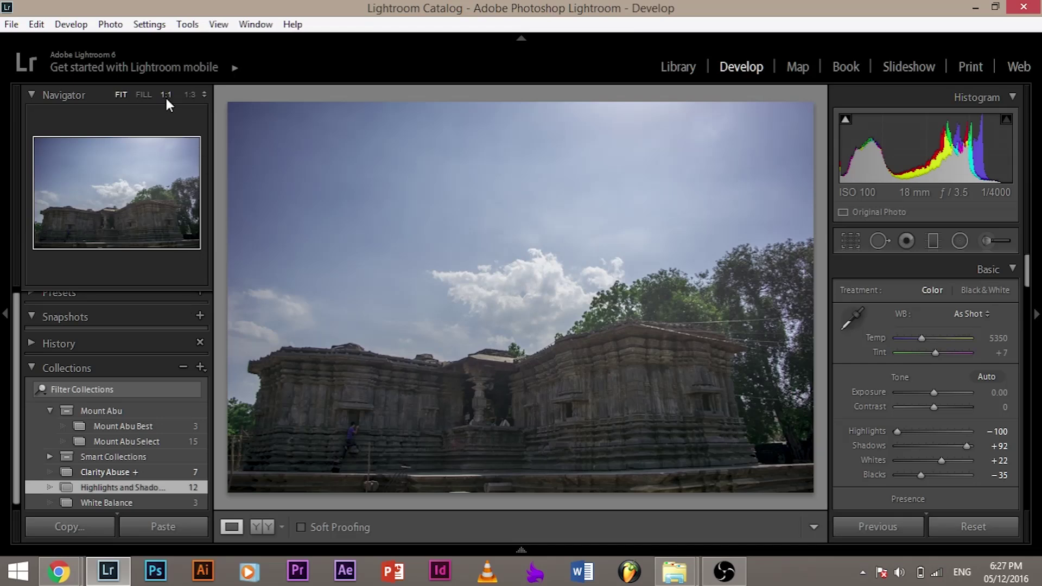
Step: Zoom to 1:1 and centre the view on the climber on the temple wall
{"action": "left_click", "coordinate": [166, 96]}
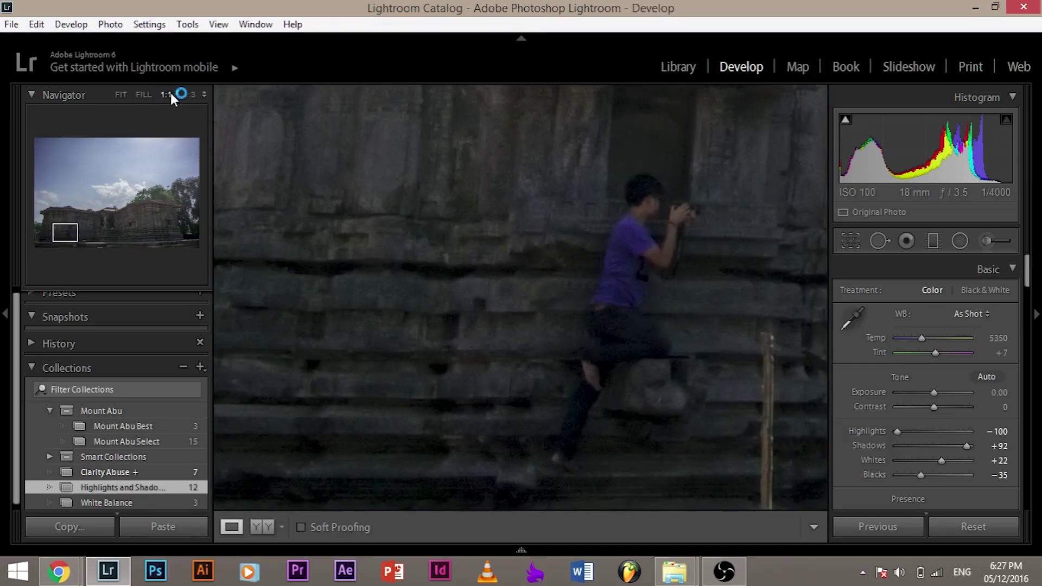
{"action": "left_click", "coordinate": [521, 380]}
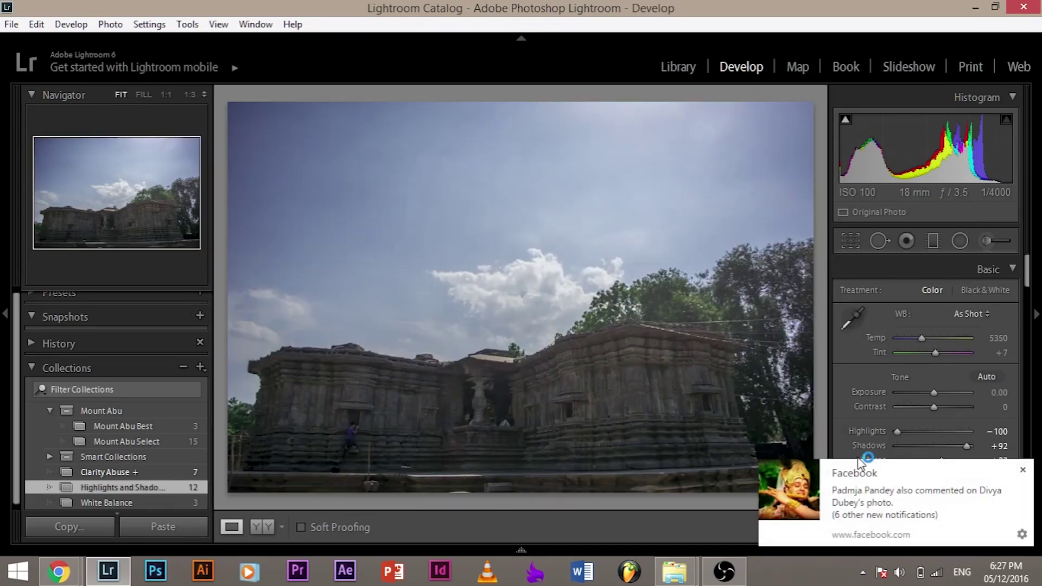
{"action": "left_click", "coordinate": [1013, 472]}
{"action": "left_click", "coordinate": [352, 437]}
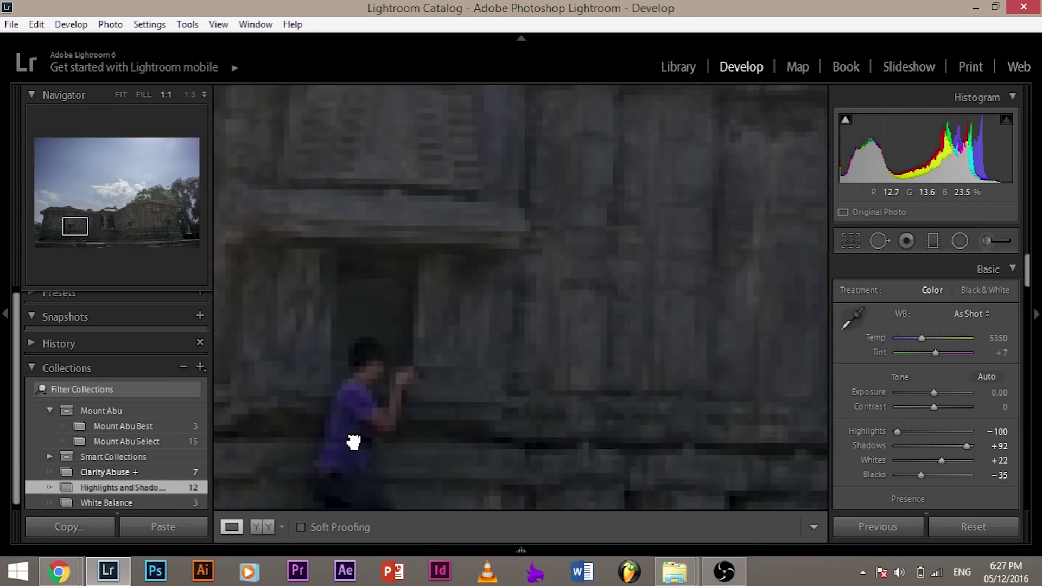
{"action": "left_click_drag", "start_coordinate": [353, 443], "coordinate": [589, 252]}
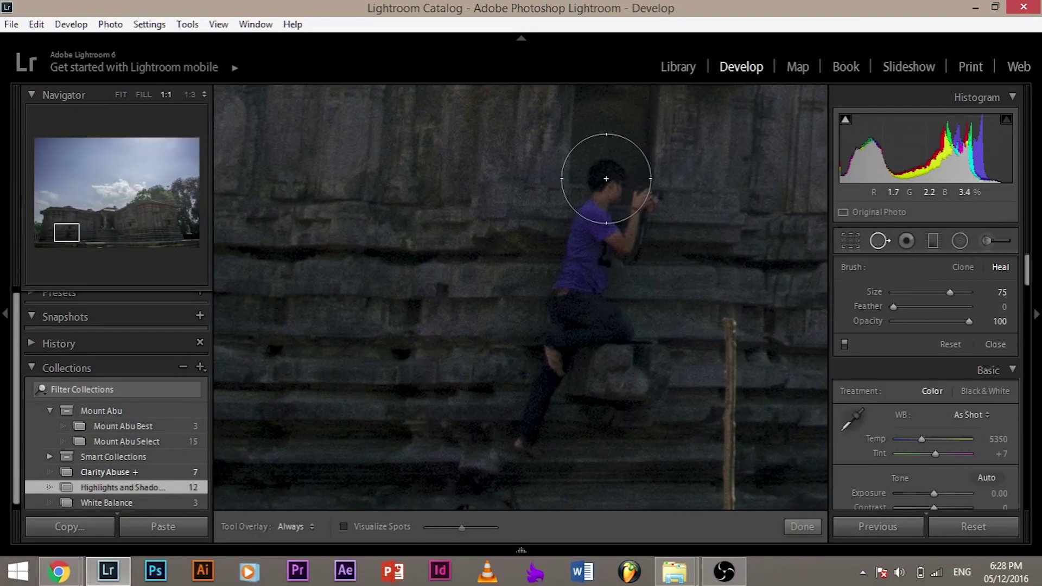
Step: Paint a Heal spot at Size 75, Opacity 100 over the climber to remove him
{"action": "mouse_move", "coordinate": [606, 179]}
{"action": "left_mouse_down"}
{"action": "mouse_move", "coordinate": [626, 207]}
{"action": "mouse_move", "coordinate": [595, 288]}
{"action": "mouse_move", "coordinate": [620, 328]}
{"action": "mouse_move", "coordinate": [575, 354]}
{"action": "mouse_move", "coordinate": [547, 437]}
{"action": "left_mouse_up"}
{"action": "left_click_drag", "start_coordinate": [584, 392], "coordinate": [584, 335]}
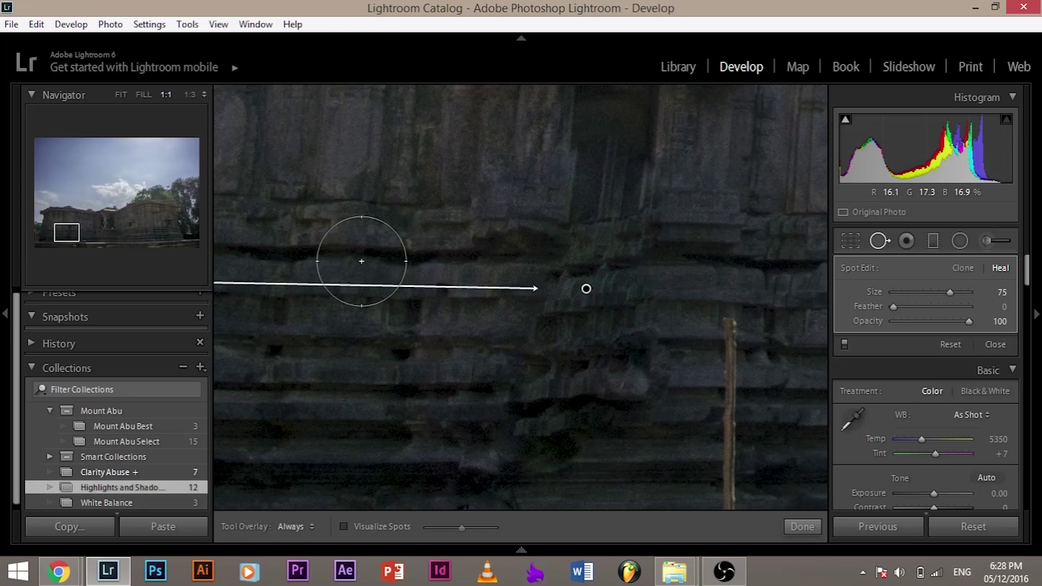
{"action": "left_click", "coordinate": [187, 93]}
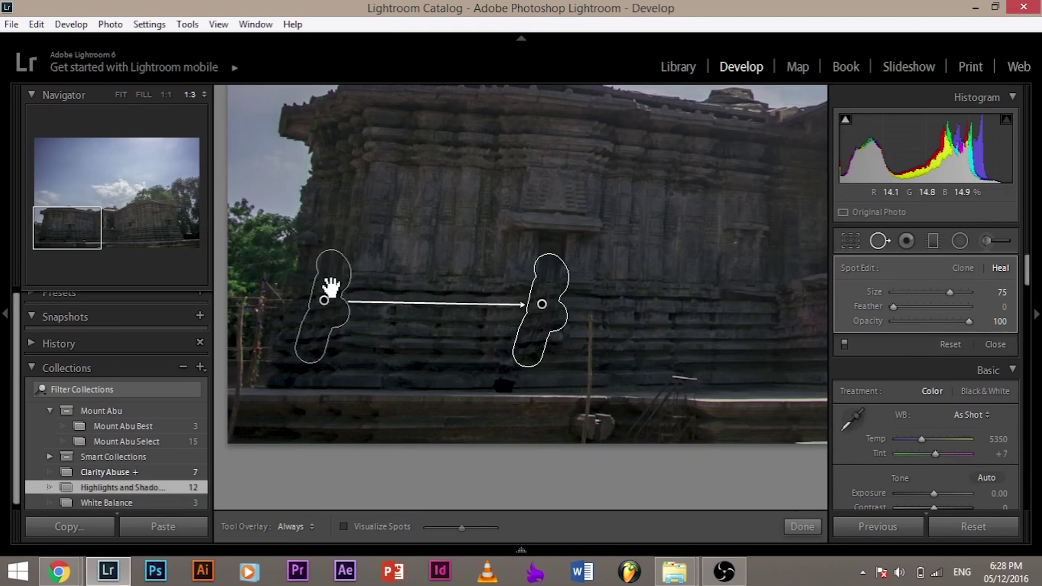
Step: Move the heal source to a nearby stone wall area and check the patch at 1:1
{"action": "mouse_move", "coordinate": [331, 285]}
{"action": "left_mouse_down"}
{"action": "mouse_move", "coordinate": [464, 298]}
{"action": "mouse_move", "coordinate": [459, 289]}
{"action": "left_mouse_up"}
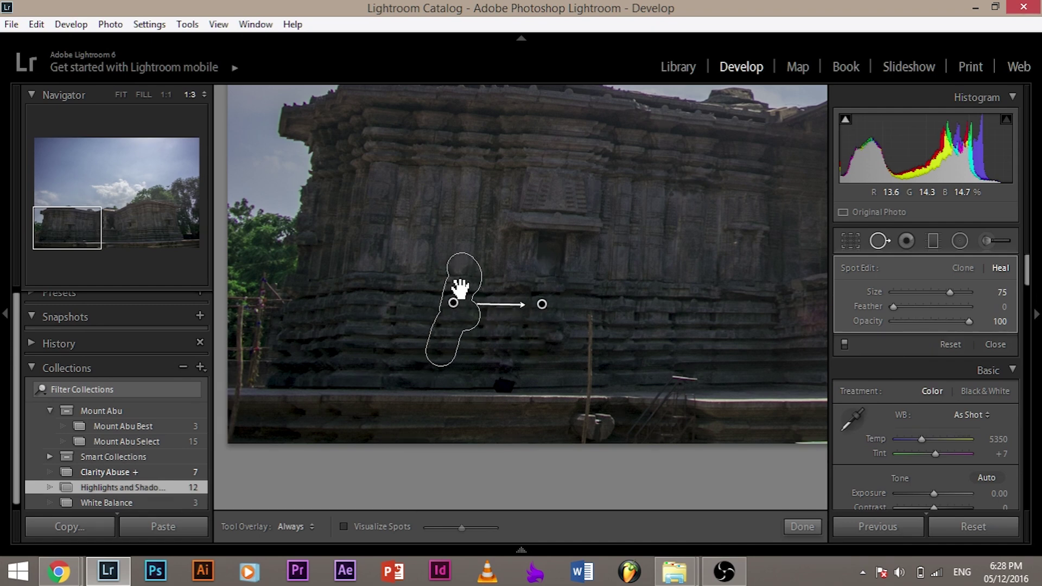
{"action": "left_click", "coordinate": [165, 94]}
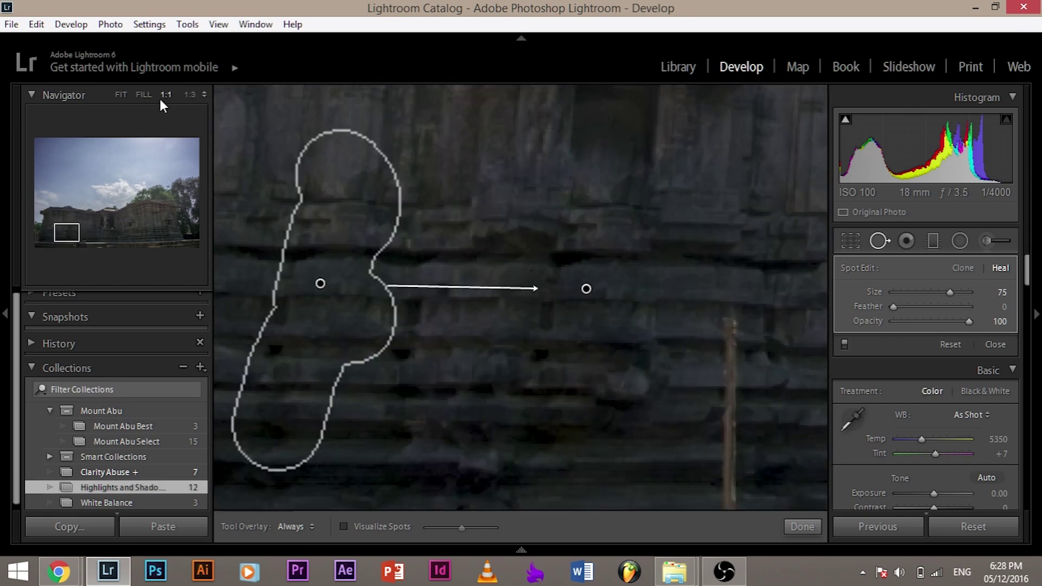
{"action": "left_click_drag", "start_coordinate": [342, 217], "coordinate": [343, 221]}
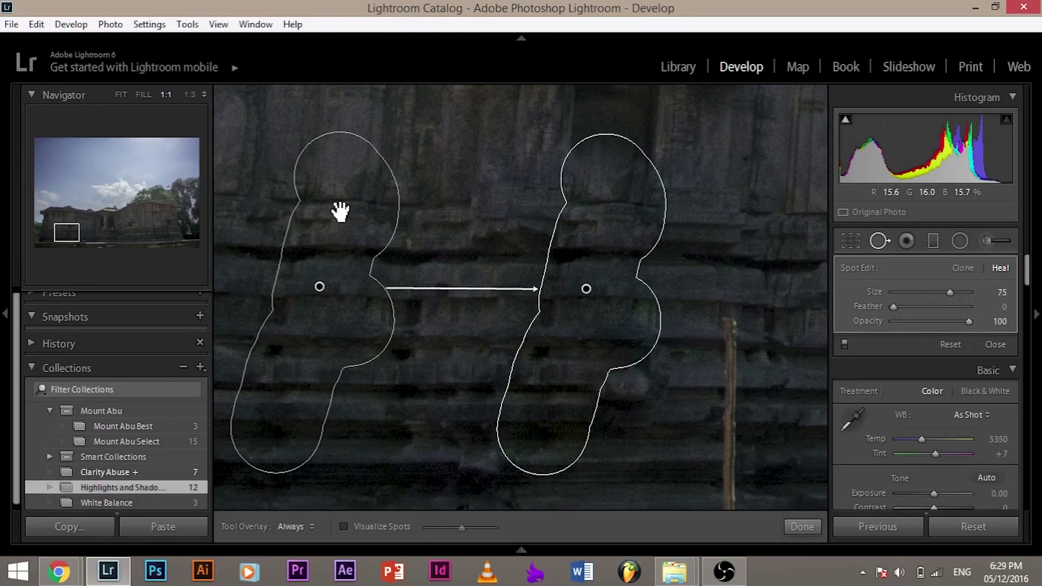
{"action": "left_click", "coordinate": [120, 95]}
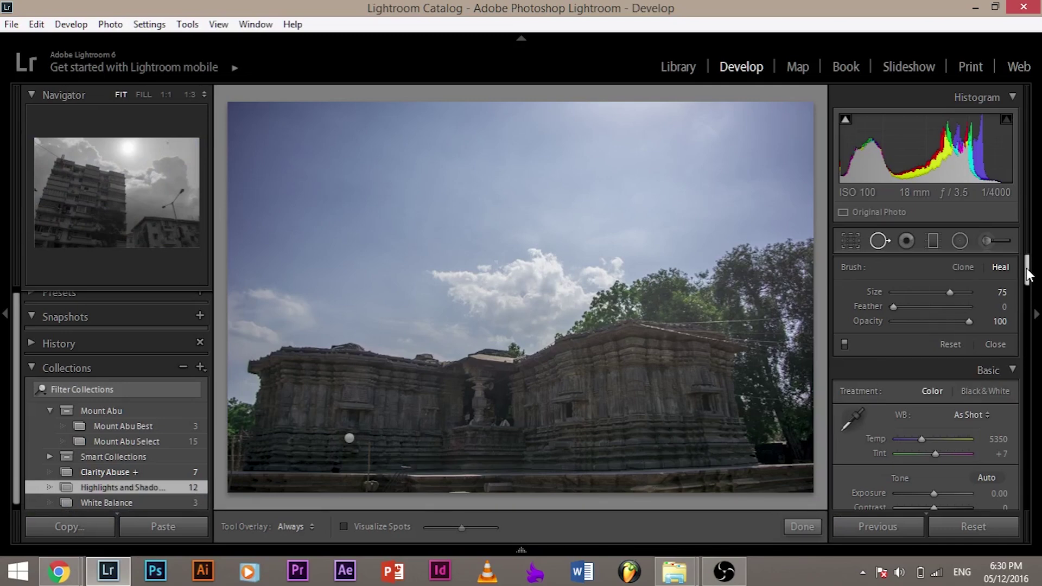
Step: Close the Spot Removal tool to finish the healing work
{"action": "left_click", "coordinate": [875, 249]}
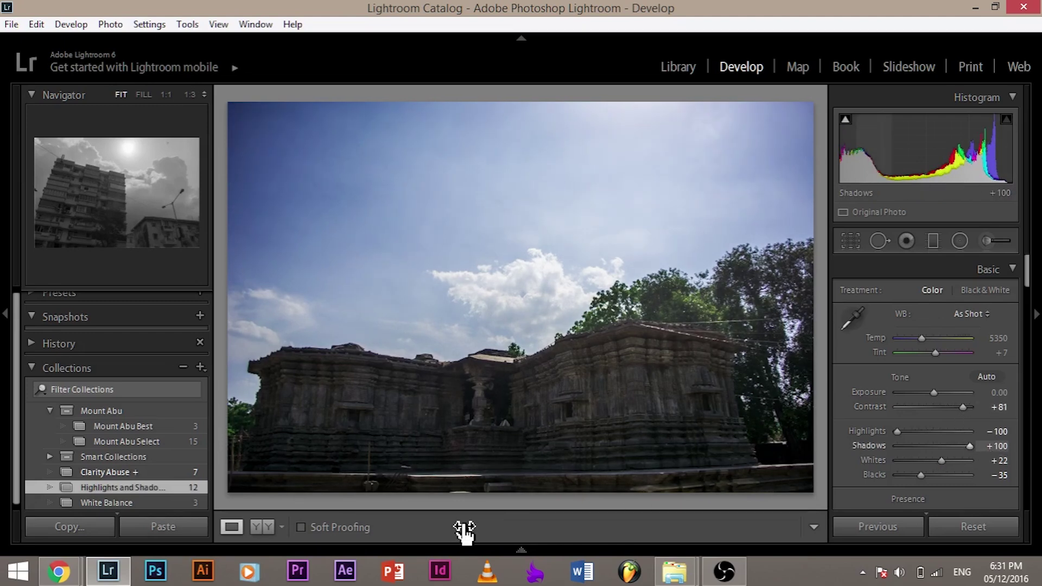
Step: Open portrait DSC_0104 and set its Highlights to -100 and Contrast to +73
{"action": "mouse_move", "coordinate": [527, 552]}
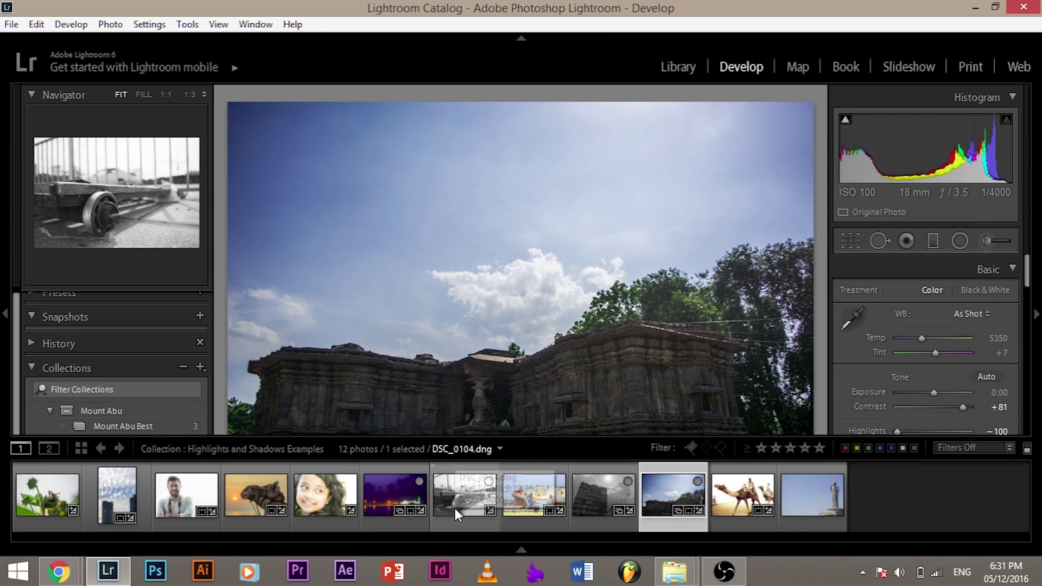
{"action": "left_click", "coordinate": [307, 505]}
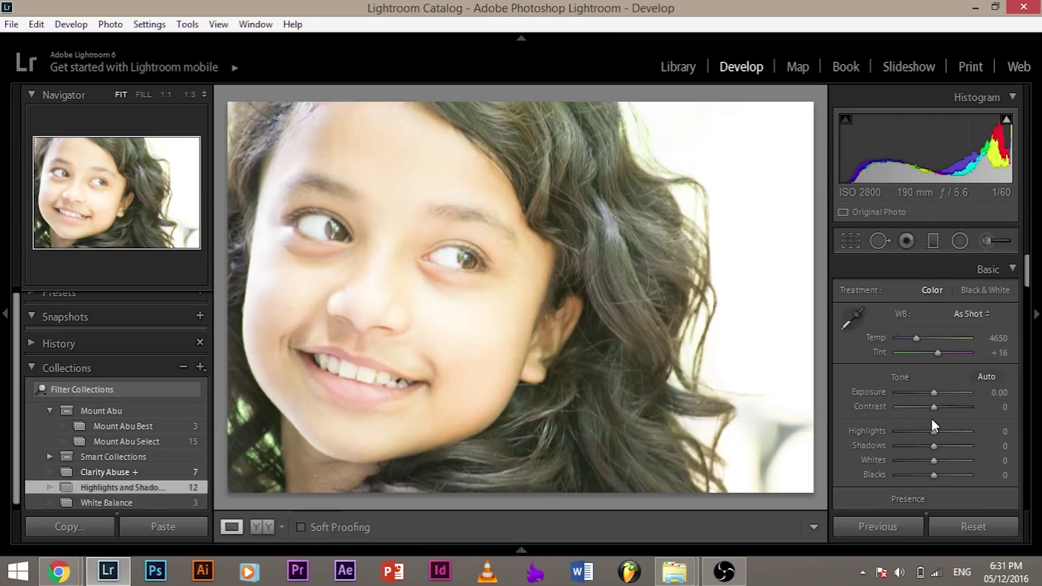
{"action": "left_click", "coordinate": [932, 433]}
{"action": "left_click_drag", "start_coordinate": [930, 430], "coordinate": [856, 433]}
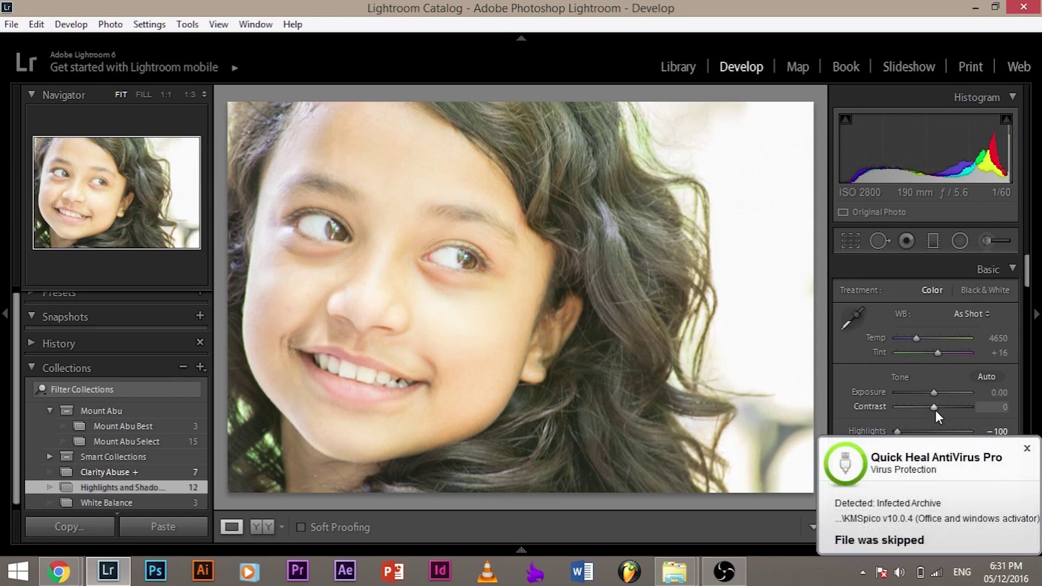
{"action": "left_click_drag", "start_coordinate": [934, 407], "coordinate": [959, 415]}
{"action": "left_click", "coordinate": [1027, 451]}
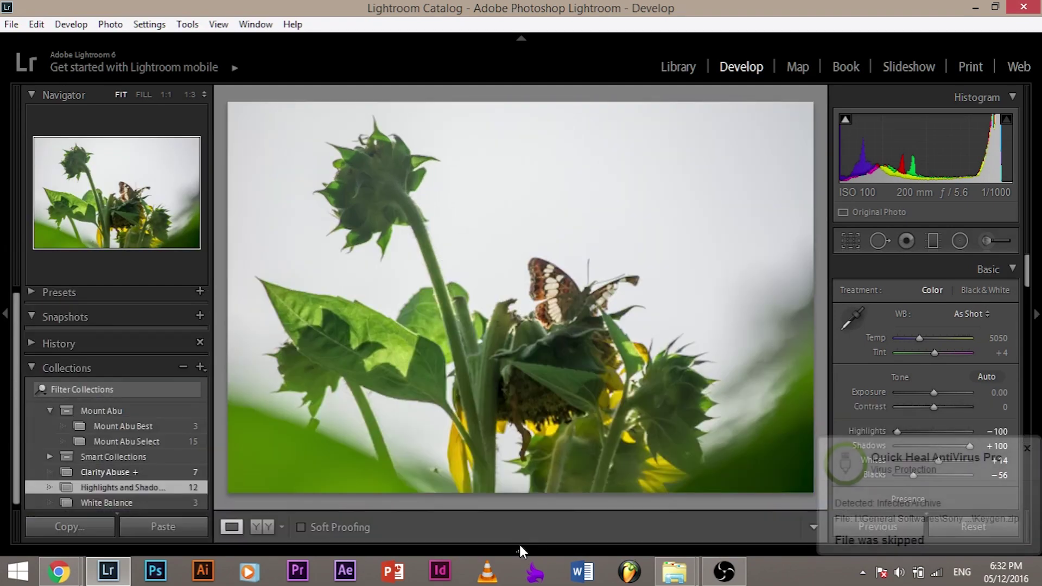
Step: Dismiss the antivirus pop-up and raise the butterfly photo's Contrast to +24
{"action": "left_click", "coordinate": [1027, 448]}
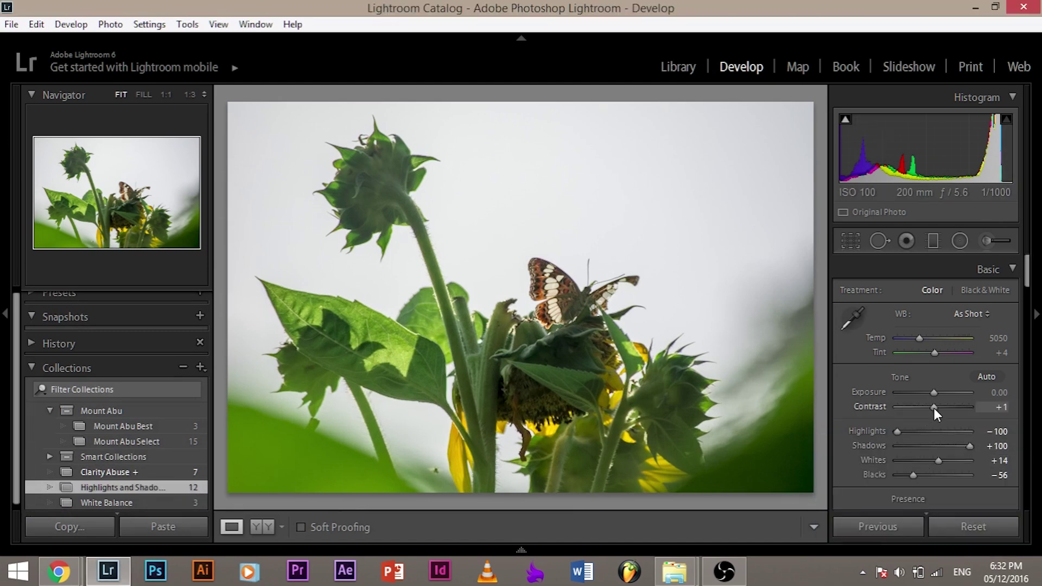
{"action": "mouse_move", "coordinate": [934, 409]}
{"action": "left_mouse_down"}
{"action": "mouse_move", "coordinate": [949, 415]}
{"action": "mouse_move", "coordinate": [940, 413]}
{"action": "left_mouse_up"}
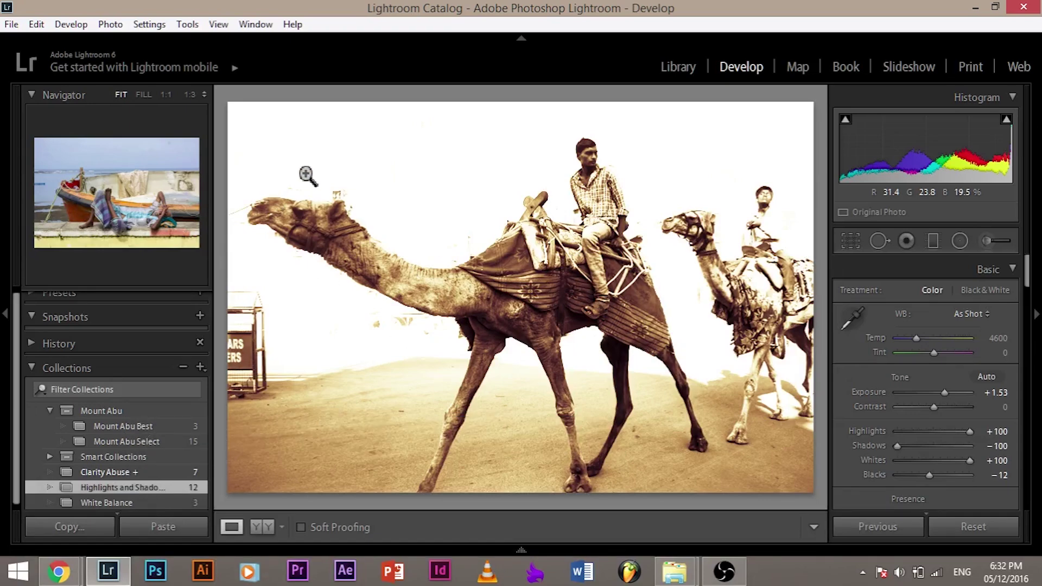
Step: Toggle the camel photo's clipping warnings on and off, then view the Before image
{"action": "key", "text": "j"}
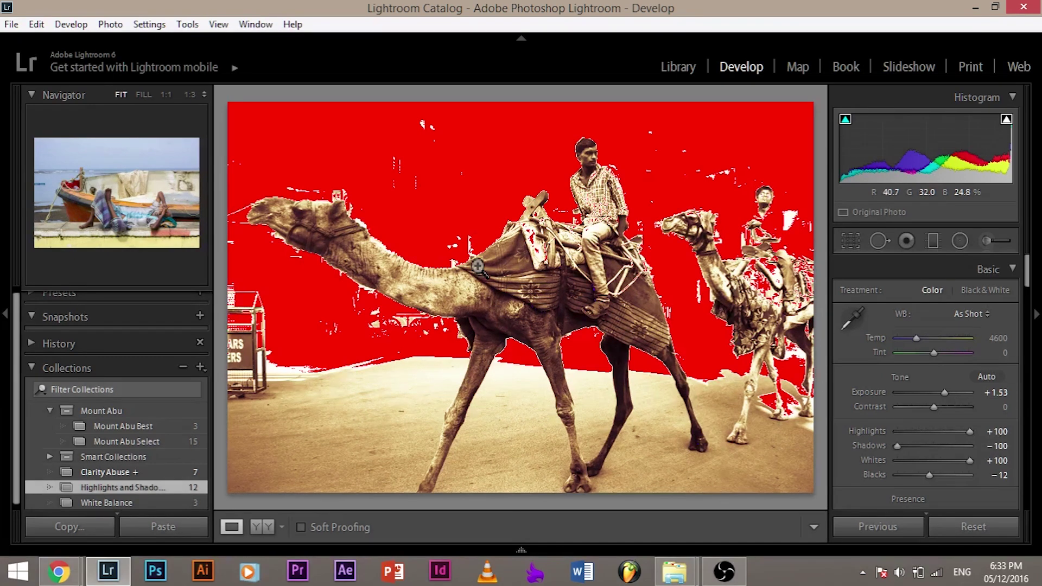
{"action": "key", "text": "j"}
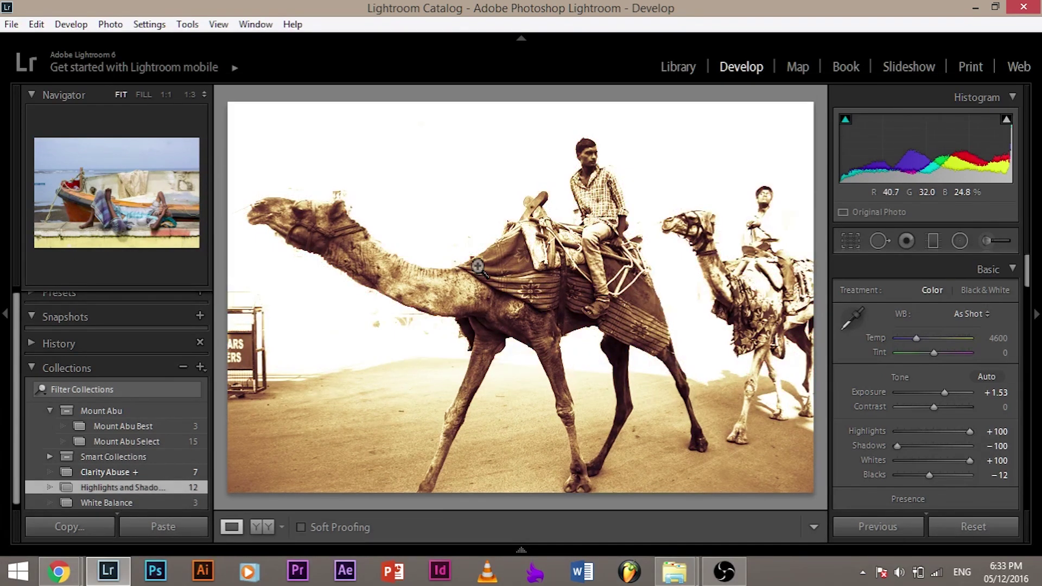
{"action": "key", "text": "backslash"}
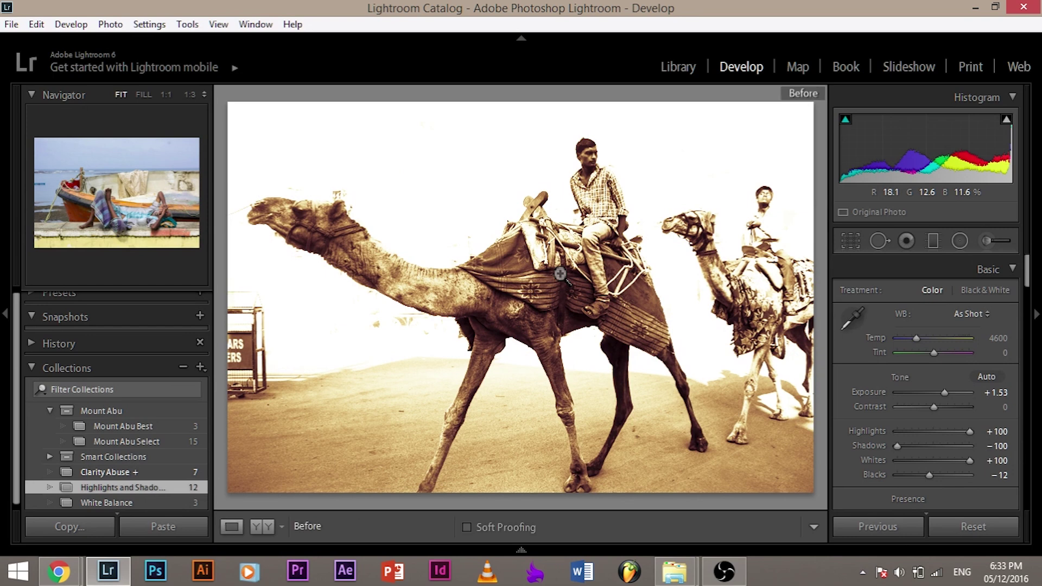